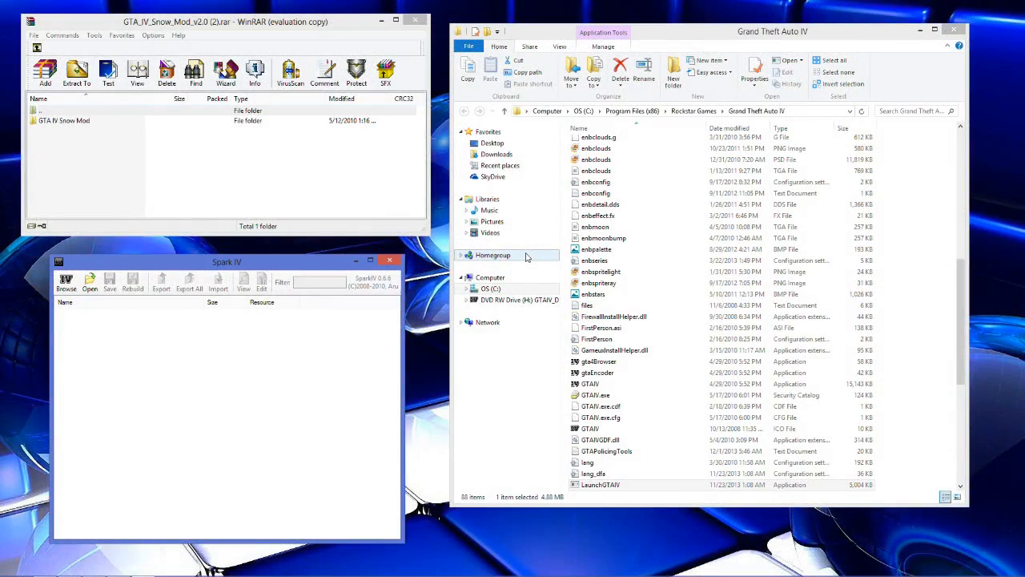
Open the Audio folder inside the archive's GTA IV Snow Mod folder.
{"action": "left_click", "coordinate": [623, 250]}
{"action": "scroll", "coordinate": [622, 251], "scroll_direction": "up", "scroll_amount": 11}
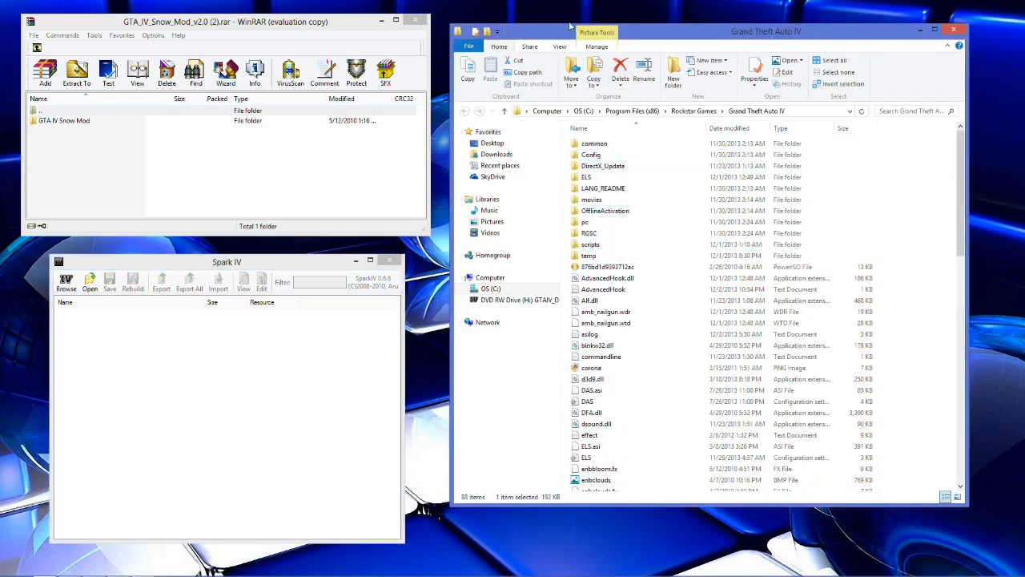
{"action": "left_click_drag", "start_coordinate": [253, 263], "coordinate": [246, 251]}
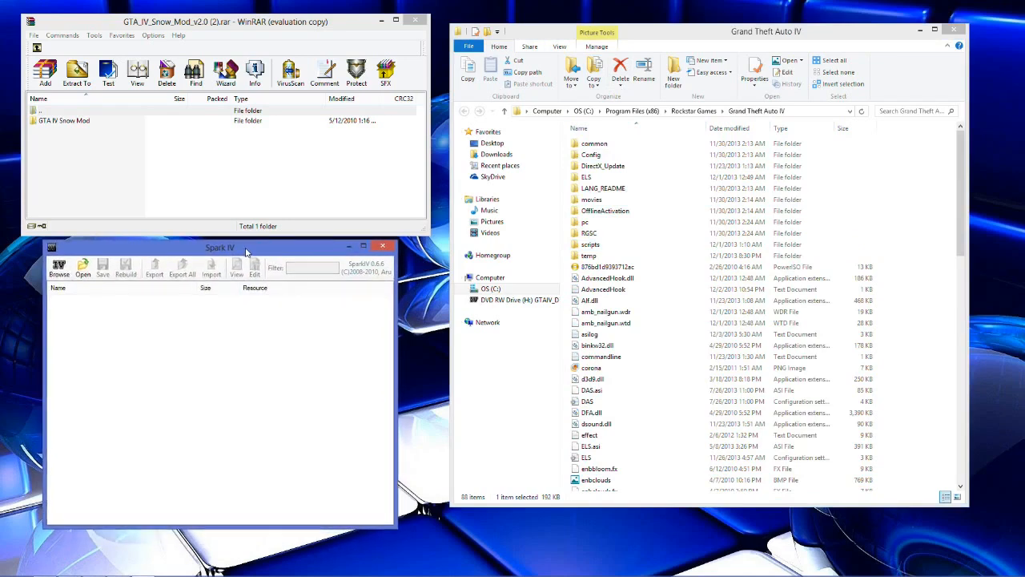
{"action": "double_click", "coordinate": [87, 120]}
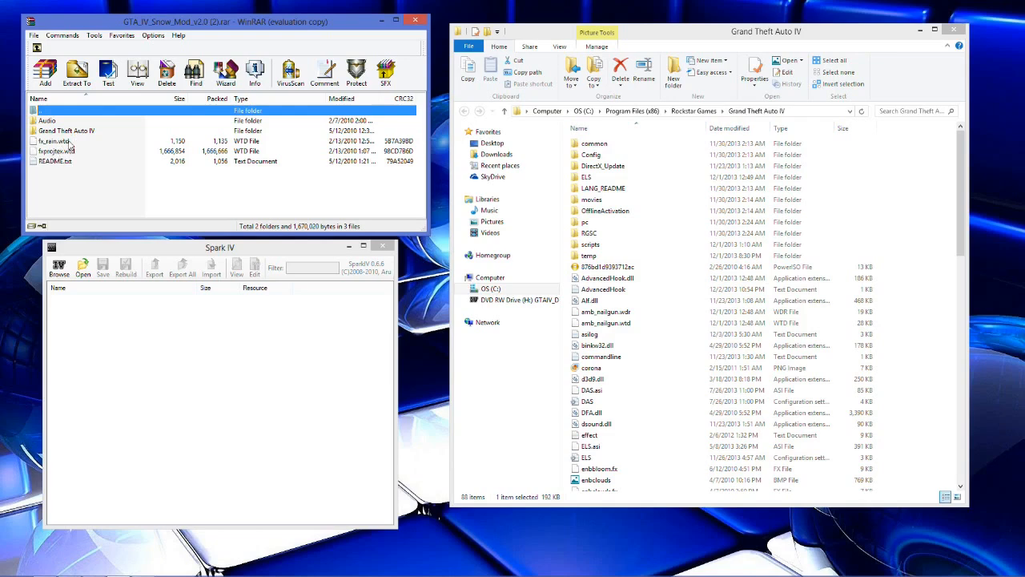
{"action": "left_click", "coordinate": [57, 132]}
{"action": "double_click", "coordinate": [58, 122]}
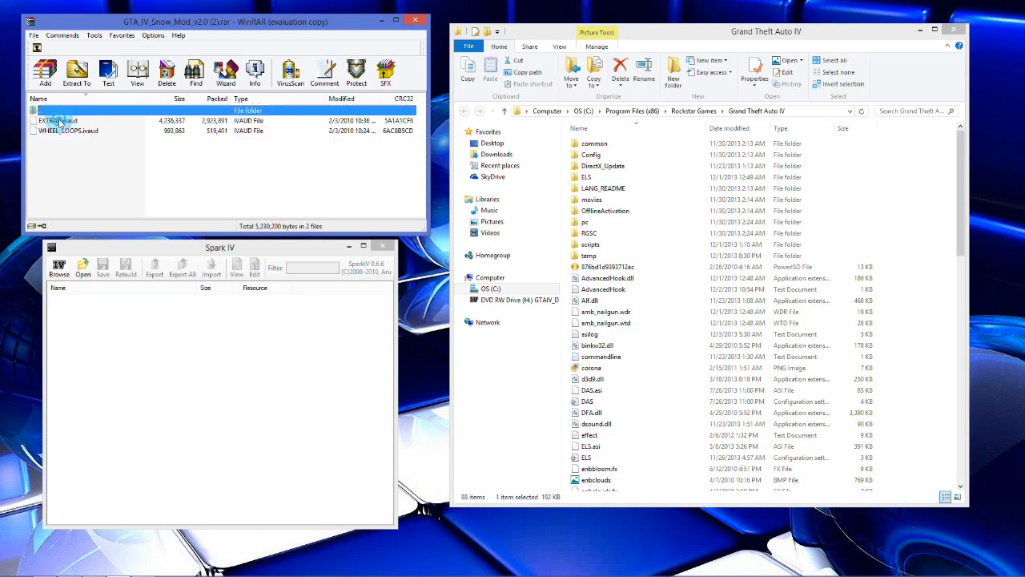
In Spark IV, open resident.rpf from Grand Theft Auto IV Snow Mod > pc > audio > Sfx and list its RESIDENT folder.
{"action": "left_click", "coordinate": [84, 269]}
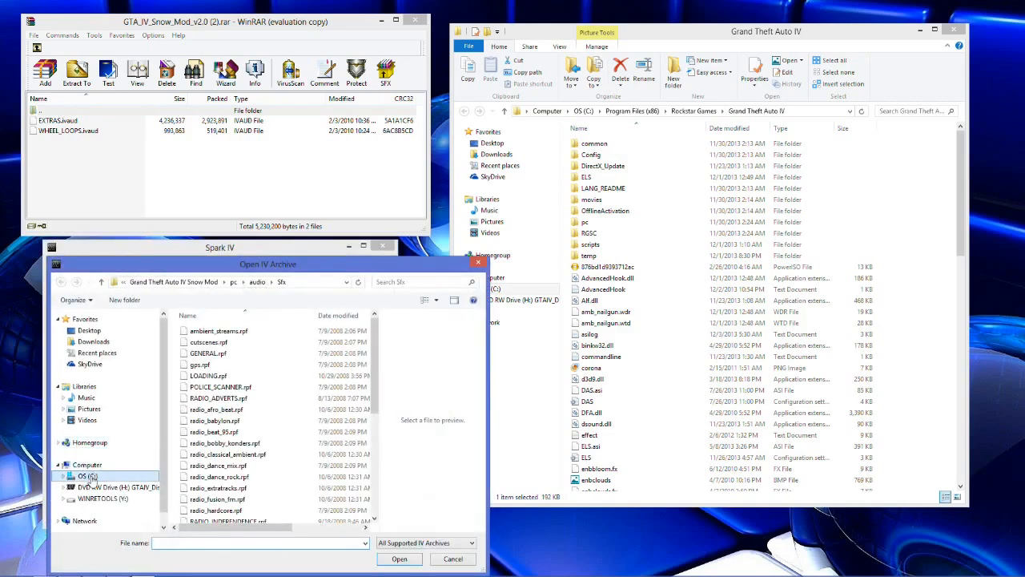
{"action": "left_click", "coordinate": [88, 476]}
{"action": "double_click", "coordinate": [224, 443]}
{"action": "scroll", "coordinate": [208, 465], "scroll_direction": "down", "scroll_amount": 5}
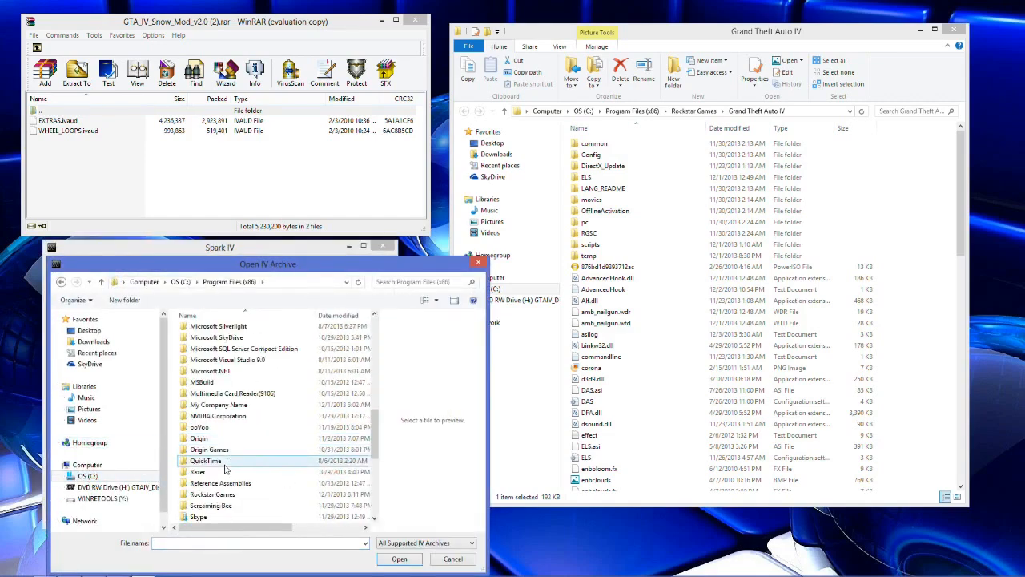
{"action": "double_click", "coordinate": [195, 496]}
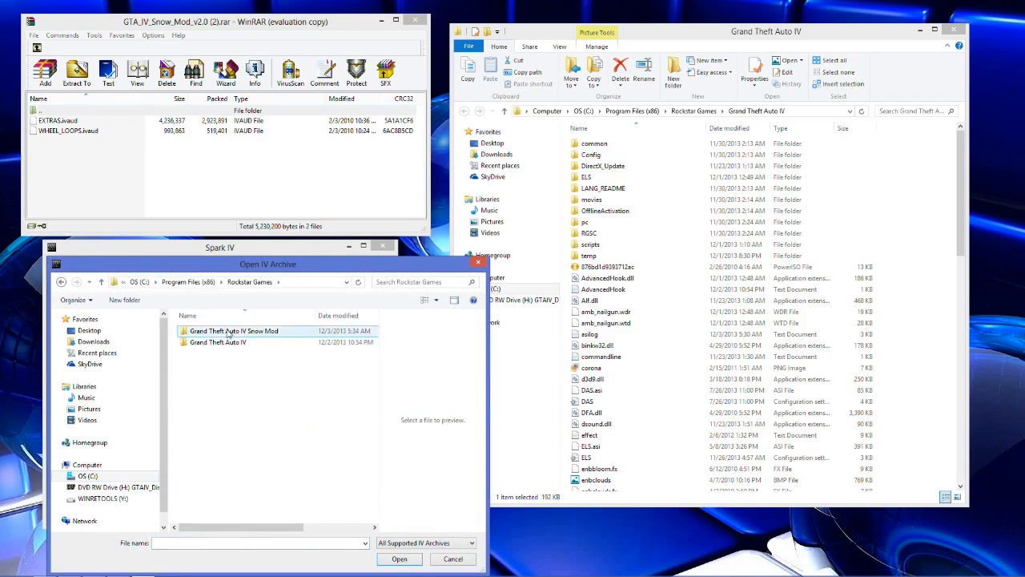
{"action": "double_click", "coordinate": [229, 332]}
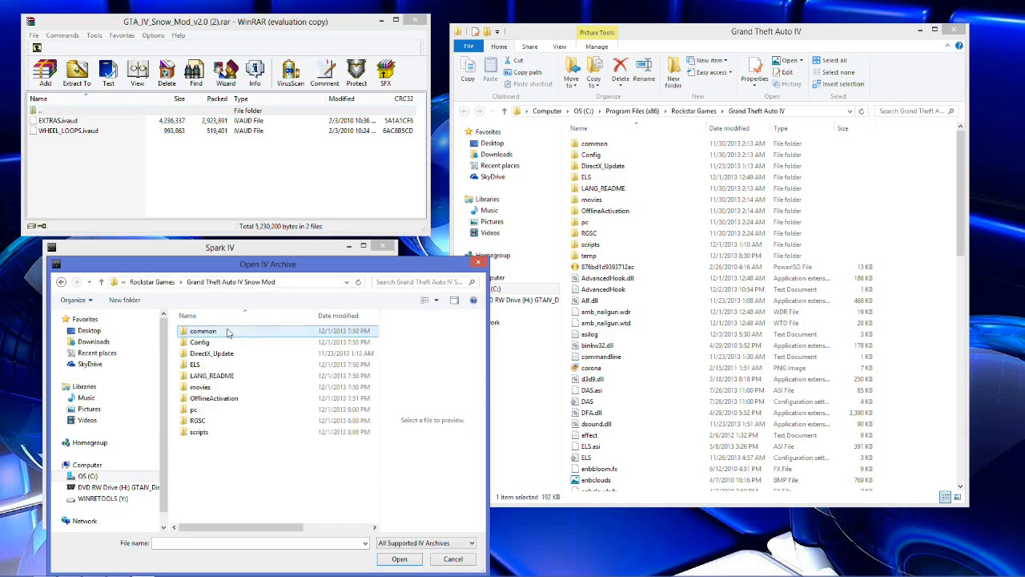
{"action": "double_click", "coordinate": [218, 412]}
{"action": "double_click", "coordinate": [207, 343]}
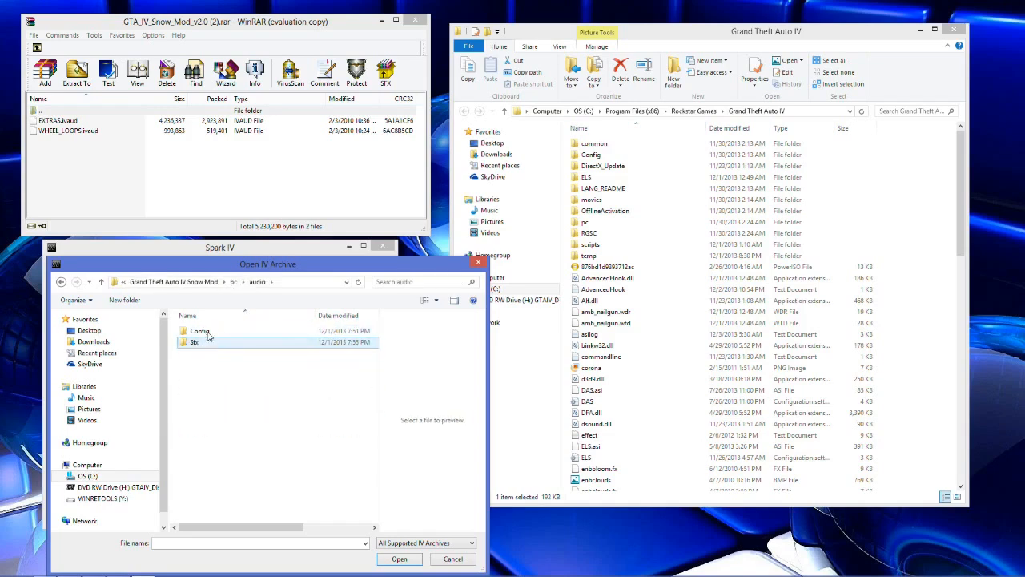
{"action": "double_click", "coordinate": [206, 343]}
{"action": "scroll", "coordinate": [224, 441], "scroll_direction": "down", "scroll_amount": 10}
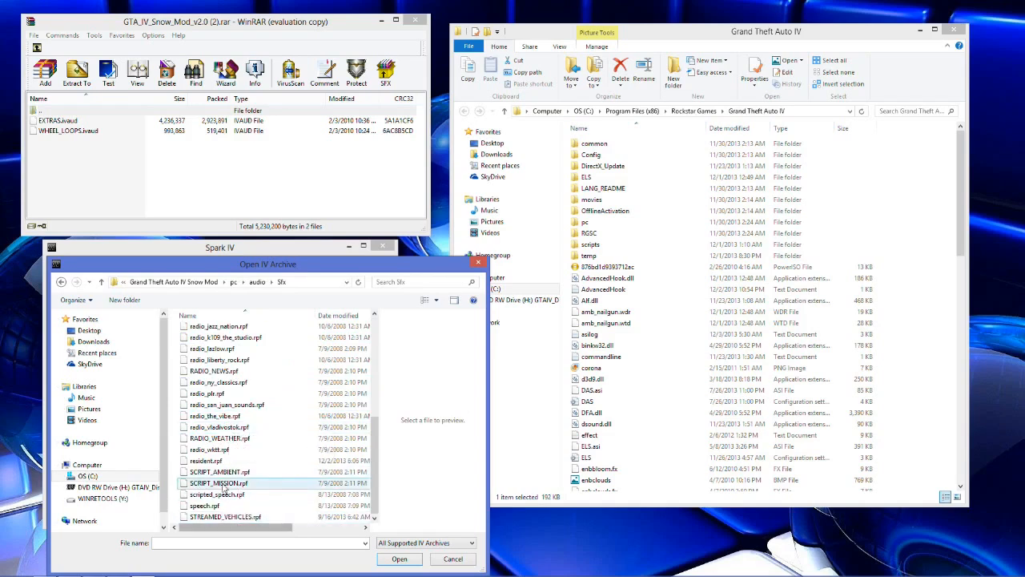
{"action": "double_click", "coordinate": [218, 463]}
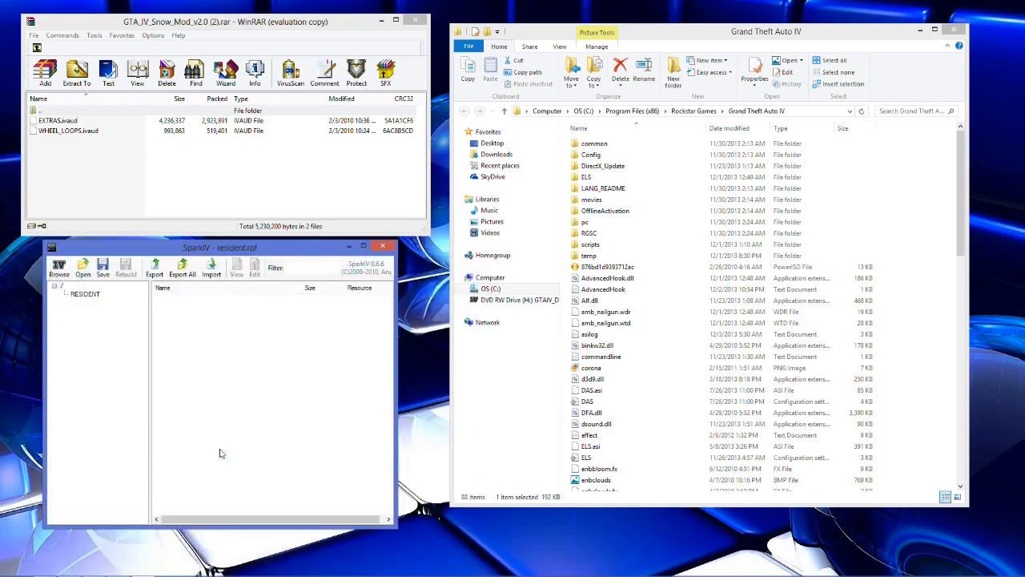
{"action": "left_click", "coordinate": [78, 295]}
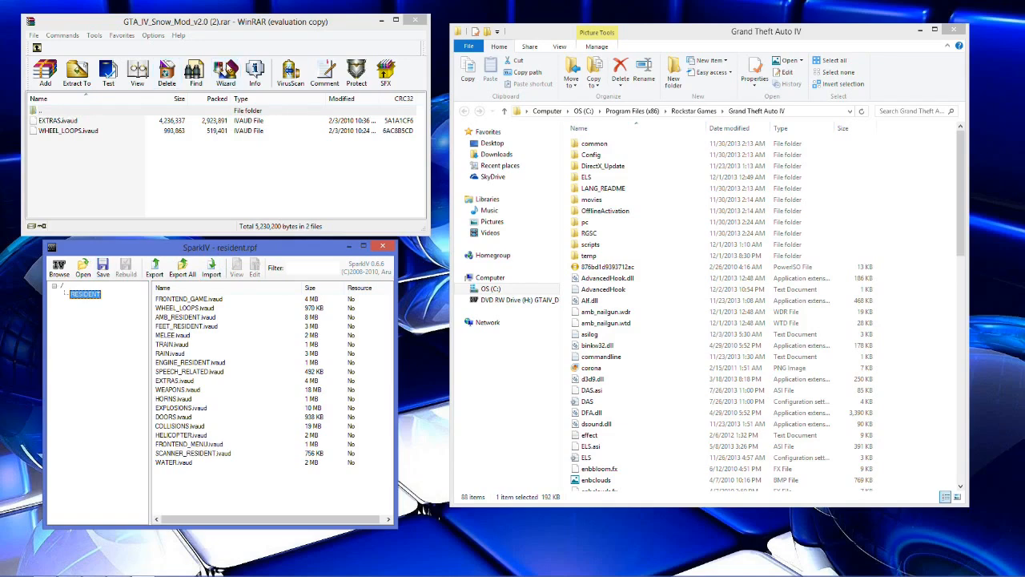
Save the resident.rpf archive and close Spark IV.
{"action": "left_click", "coordinate": [103, 267]}
{"action": "left_click", "coordinate": [555, 330]}
{"action": "left_click", "coordinate": [384, 246]}
Open the common > data folder both in the archive's Grand Theft Auto IV folder and in the game's installation folder.
{"action": "left_click_drag", "start_coordinate": [282, 30], "coordinate": [287, 156]}
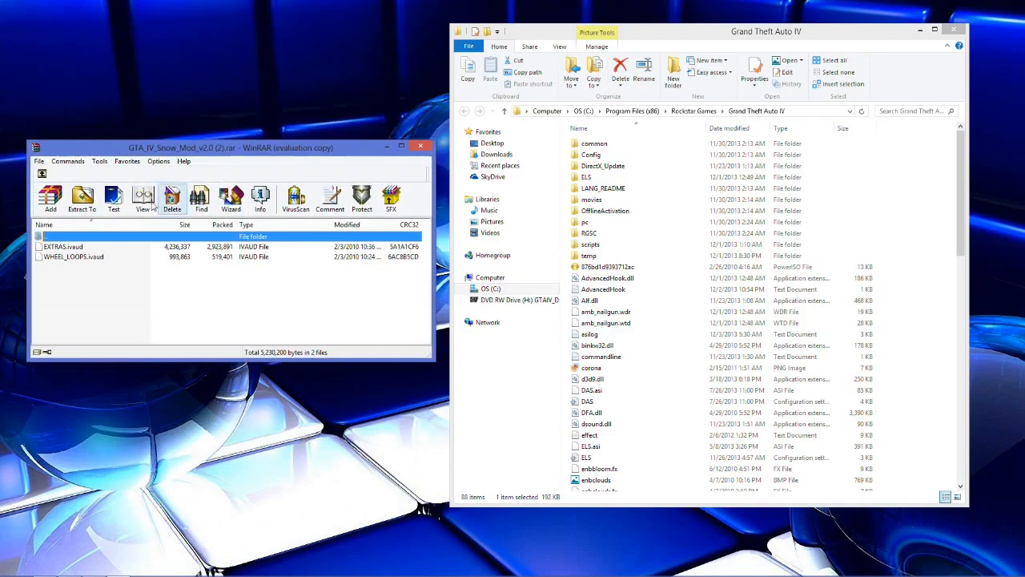
{"action": "left_click", "coordinate": [42, 173]}
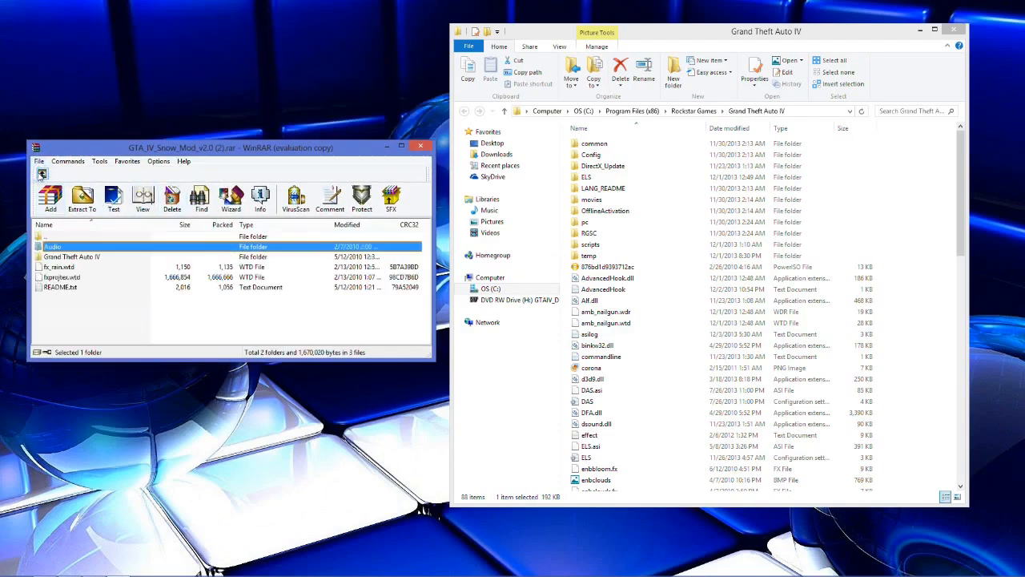
{"action": "double_click", "coordinate": [77, 257]}
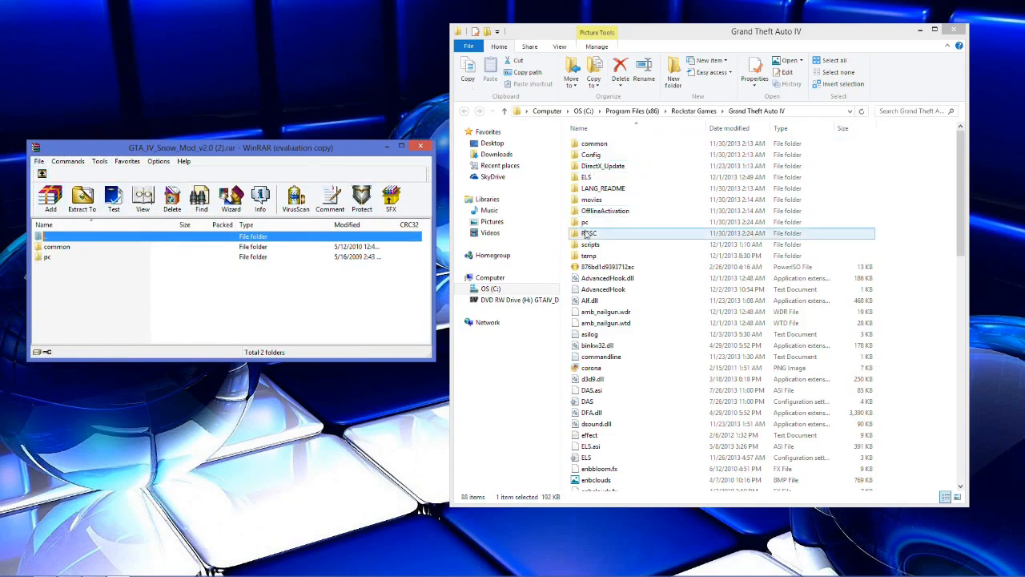
{"action": "double_click", "coordinate": [594, 143]}
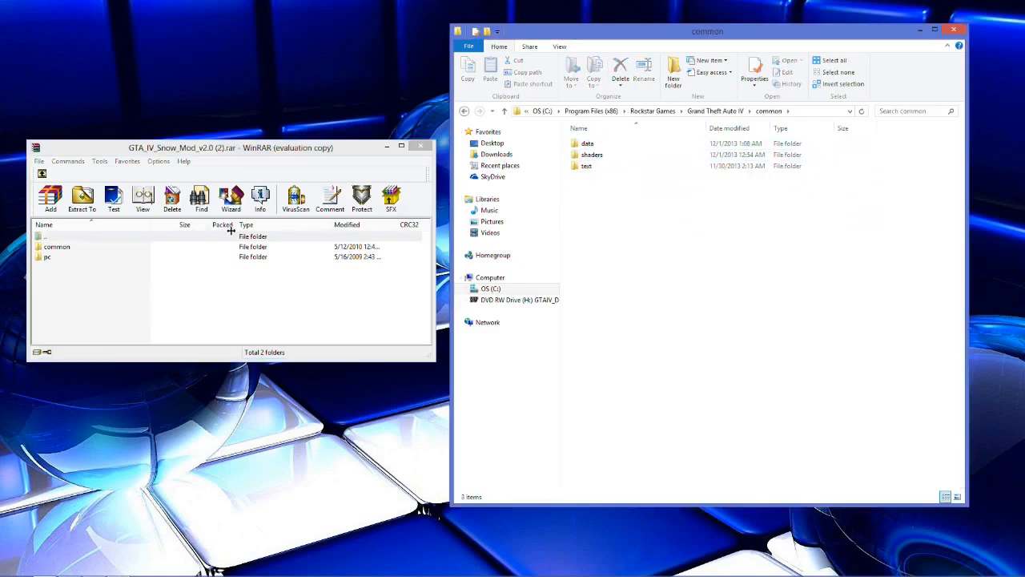
{"action": "double_click", "coordinate": [90, 246]}
{"action": "double_click", "coordinate": [88, 246]}
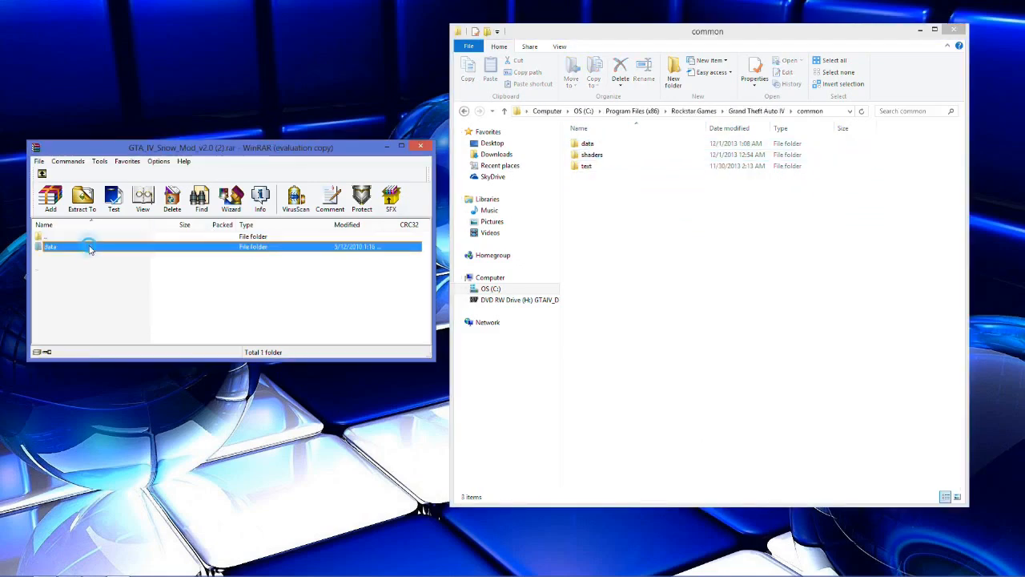
{"action": "double_click", "coordinate": [587, 143]}
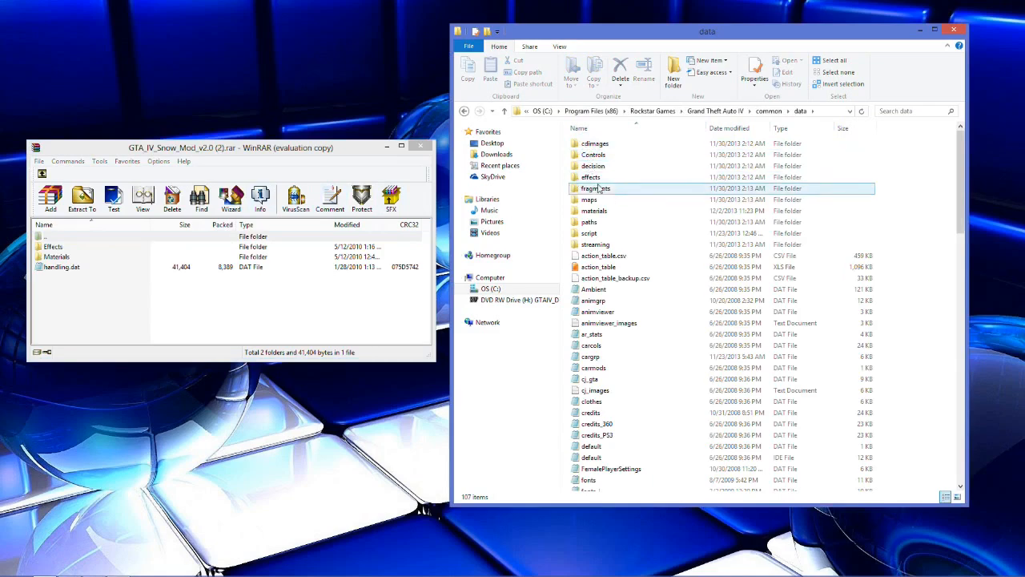
Replace vehicleFx.dat in the game's effects folder with the one from the archive's Effects folder, granting permission to write there.
{"action": "double_click", "coordinate": [80, 247]}
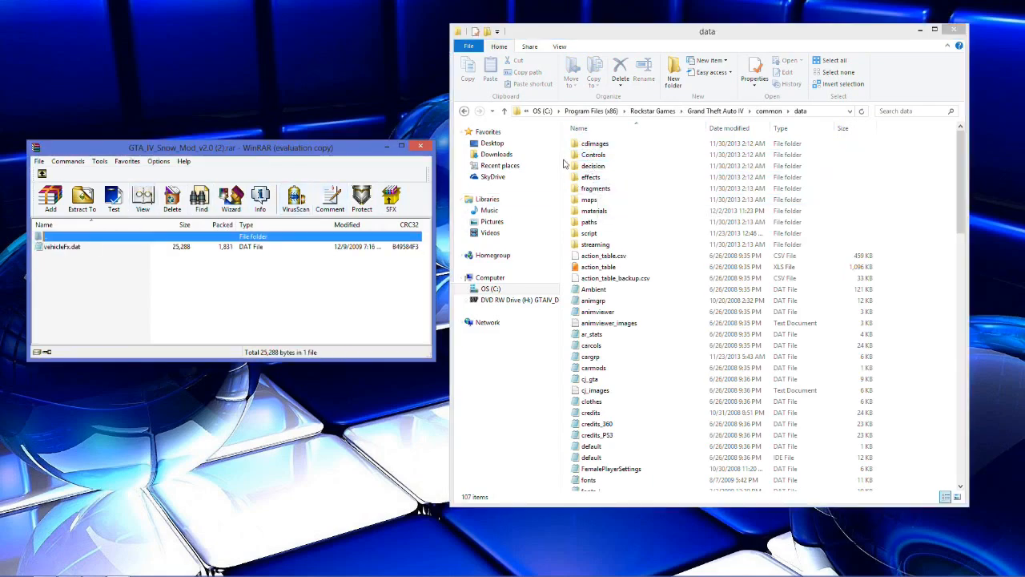
{"action": "double_click", "coordinate": [591, 176]}
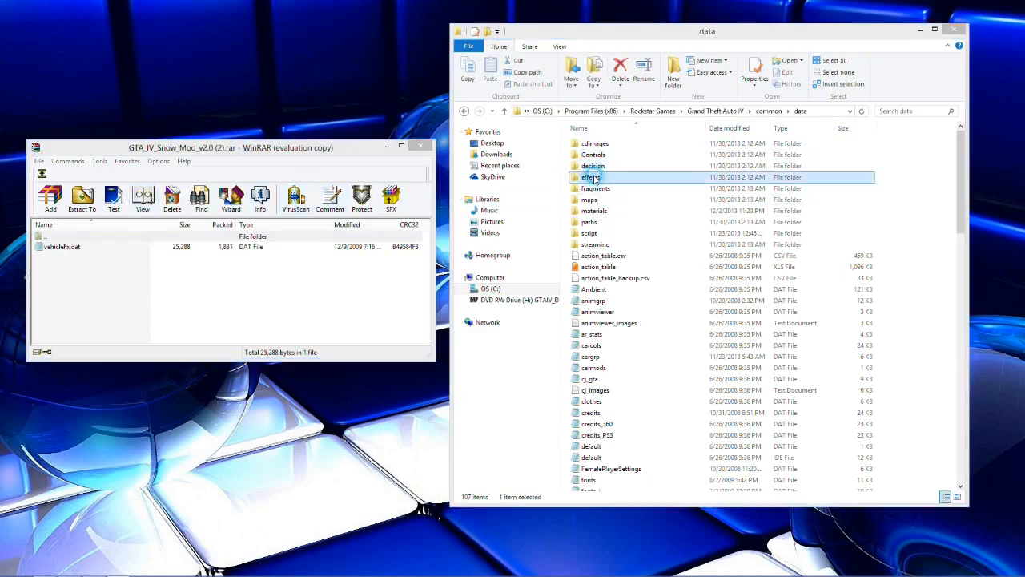
{"action": "left_click_drag", "start_coordinate": [74, 247], "coordinate": [642, 293]}
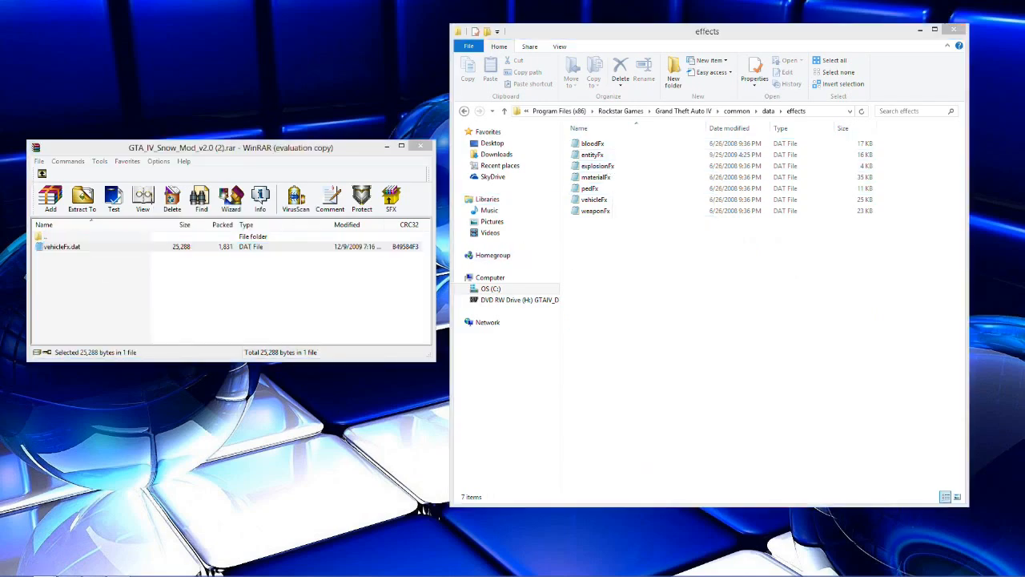
{"action": "left_click", "coordinate": [687, 204]}
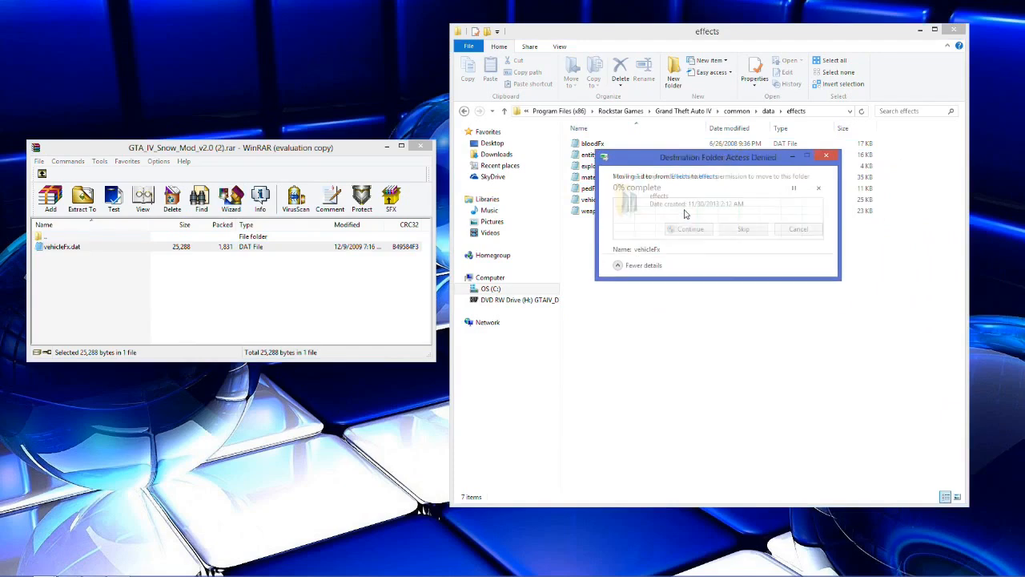
{"action": "left_click", "coordinate": [680, 229]}
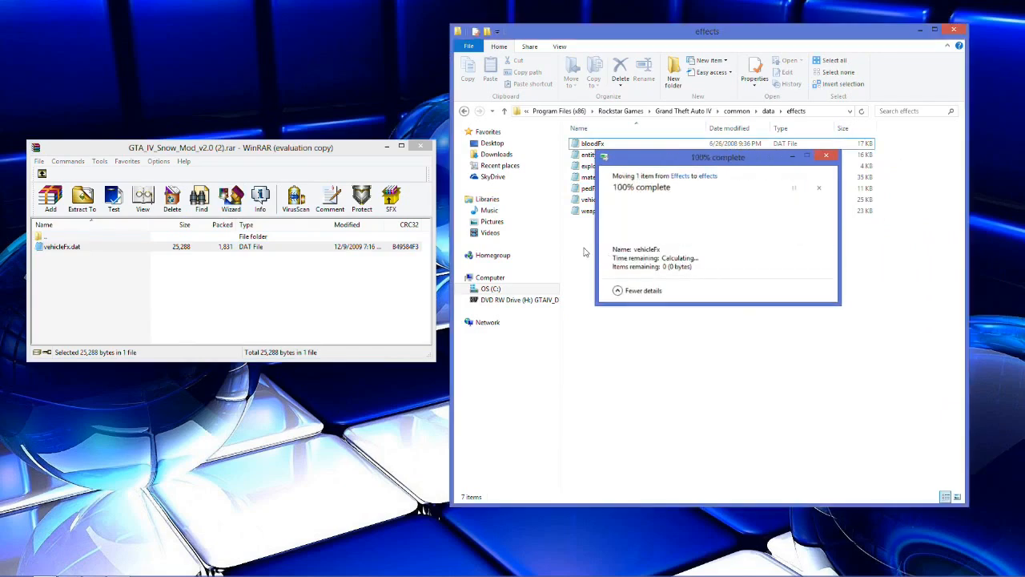
Open the Materials folder in the archive and the matching materials folder in the game's data folder.
{"action": "left_click", "coordinate": [56, 247]}
{"action": "double_click", "coordinate": [47, 236]}
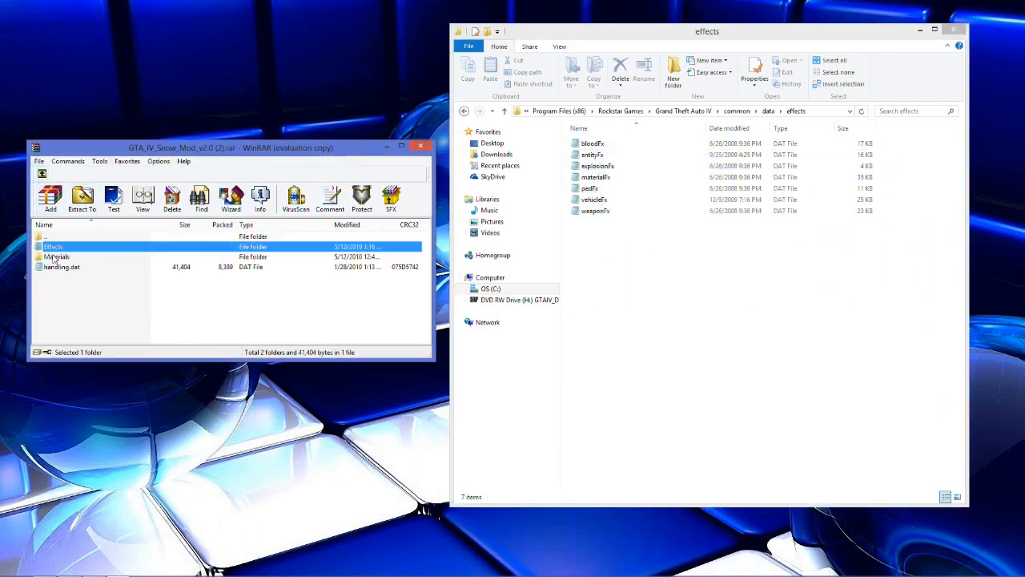
{"action": "left_click", "coordinate": [54, 256]}
{"action": "double_click", "coordinate": [64, 256]}
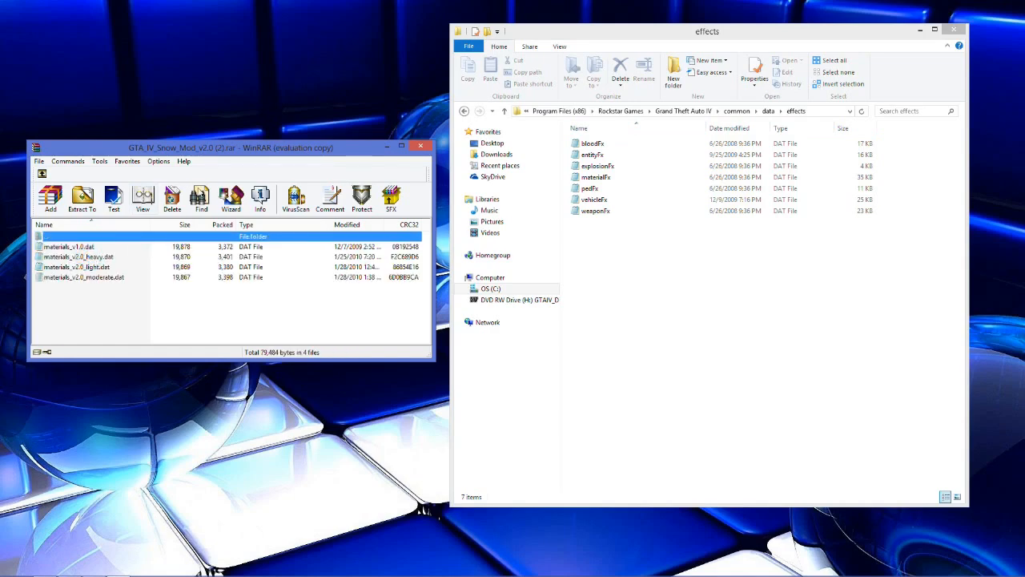
{"action": "left_click", "coordinate": [465, 111]}
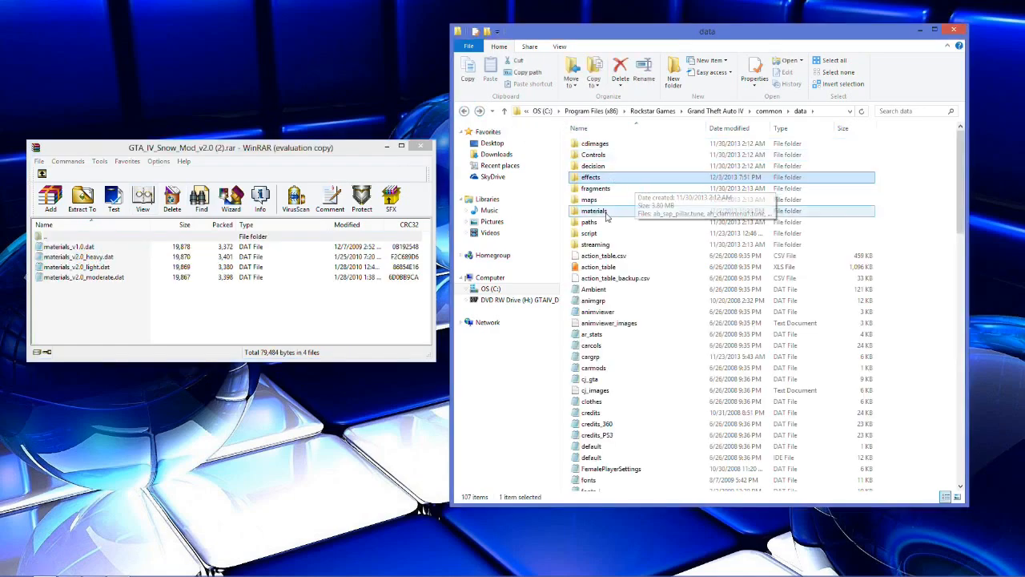
{"action": "double_click", "coordinate": [594, 210]}
{"action": "left_click", "coordinate": [288, 149]}
{"action": "left_click_drag", "start_coordinate": [288, 149], "coordinate": [284, 46]}
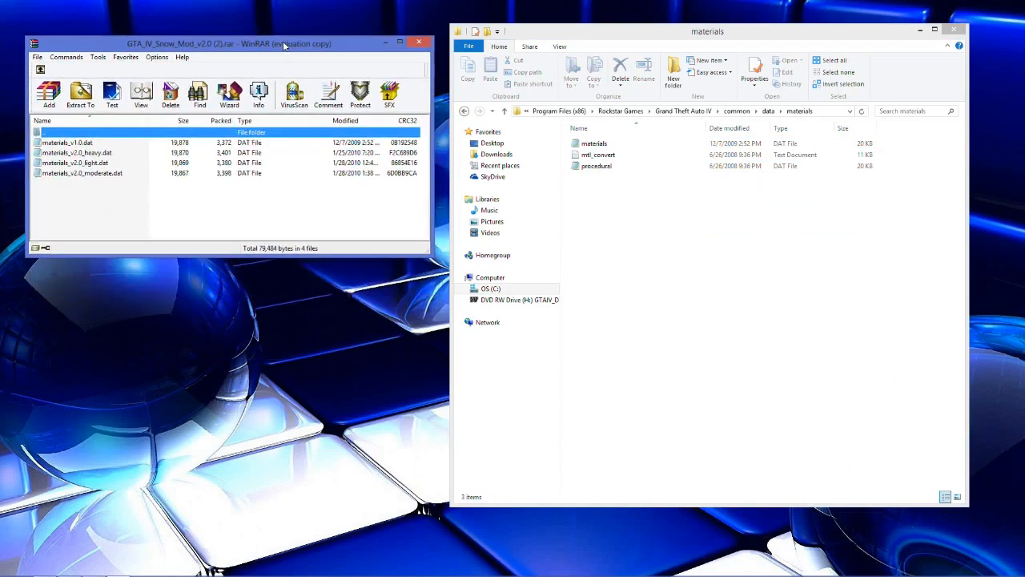
Examine the four materials .dat variants in the archive: v1.0, v2.0_heavy, v2.0_light and v2.0_moderate.
{"action": "left_click_drag", "start_coordinate": [150, 188], "coordinate": [138, 142]}
{"action": "left_click", "coordinate": [155, 200]}
{"action": "left_click_drag", "start_coordinate": [155, 200], "coordinate": [136, 138]}
{"action": "left_click", "coordinate": [138, 189]}
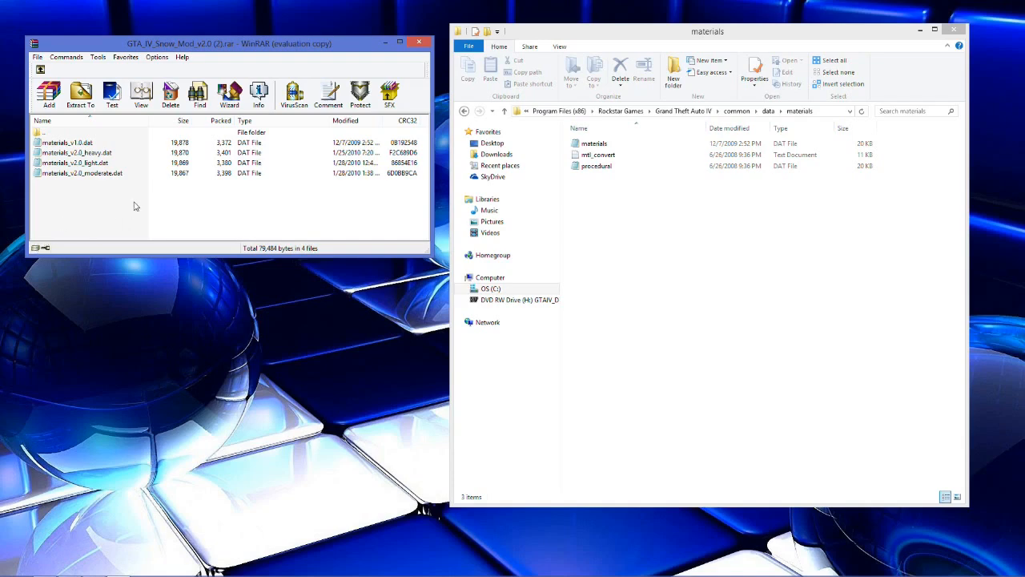
{"action": "left_click_drag", "start_coordinate": [96, 195], "coordinate": [121, 193]}
{"action": "left_click_drag", "start_coordinate": [219, 194], "coordinate": [99, 145]}
{"action": "left_click", "coordinate": [145, 213]}
{"action": "left_click", "coordinate": [86, 144]}
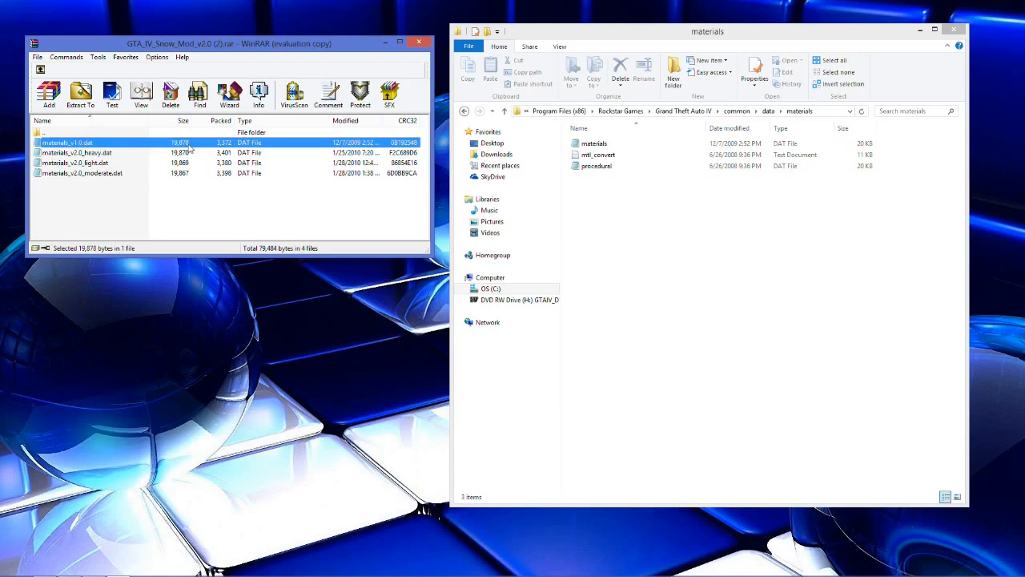
{"action": "left_click", "coordinate": [68, 145]}
{"action": "left_click", "coordinate": [153, 194]}
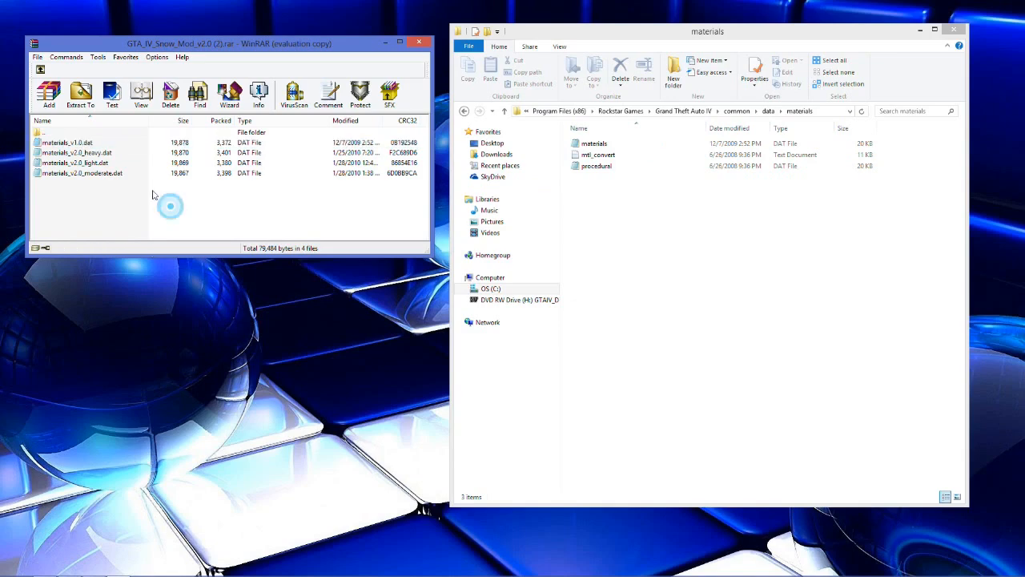
Extract materials_v1.0.dat to the desktop and try to remove the _v1.0 suffix from its name.
{"action": "left_click", "coordinate": [100, 144]}
{"action": "left_click", "coordinate": [156, 337]}
{"action": "right_click", "coordinate": [184, 307]}
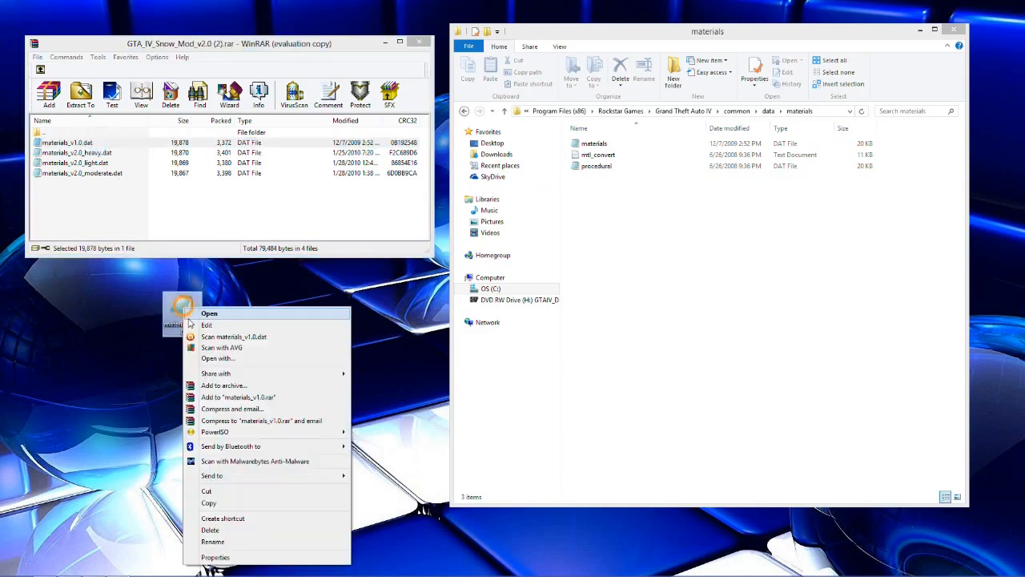
{"action": "left_click", "coordinate": [213, 542]}
{"action": "key", "text": "Right"}
{"action": "key", "text": "BackSpace"}
{"action": "key", "text": "BackSpace"}
{"action": "key", "text": "BackSpace"}
{"action": "key", "text": "BackSpace"}
{"action": "key", "text": "BackSpace"}
{"action": "key", "text": "Return"}
{"action": "left_click", "coordinate": [996, 303]}
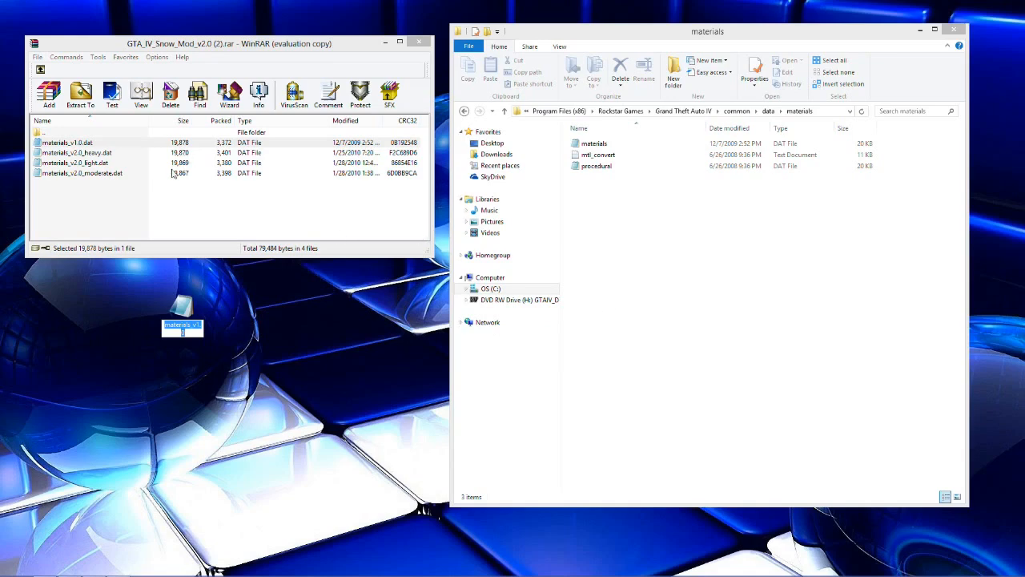
Delete the extracted materials_v1.0 file from the desktop without adding it to the archive.
{"action": "left_click", "coordinate": [181, 309]}
{"action": "left_click_drag", "start_coordinate": [181, 309], "coordinate": [874, 330]}
{"action": "left_click_drag", "start_coordinate": [410, 406], "coordinate": [126, 177]}
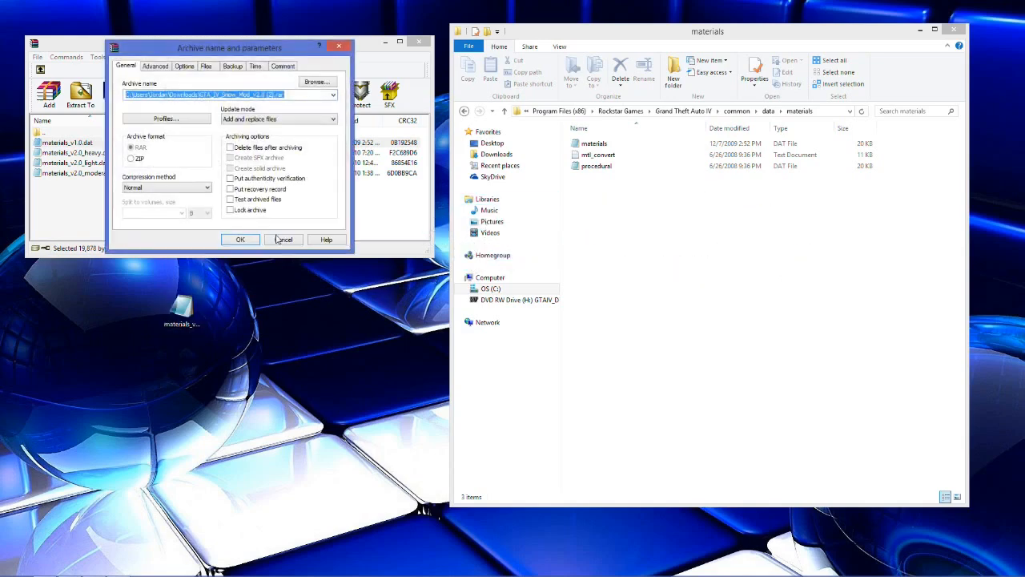
{"action": "left_click", "coordinate": [277, 239]}
{"action": "left_click", "coordinate": [179, 308]}
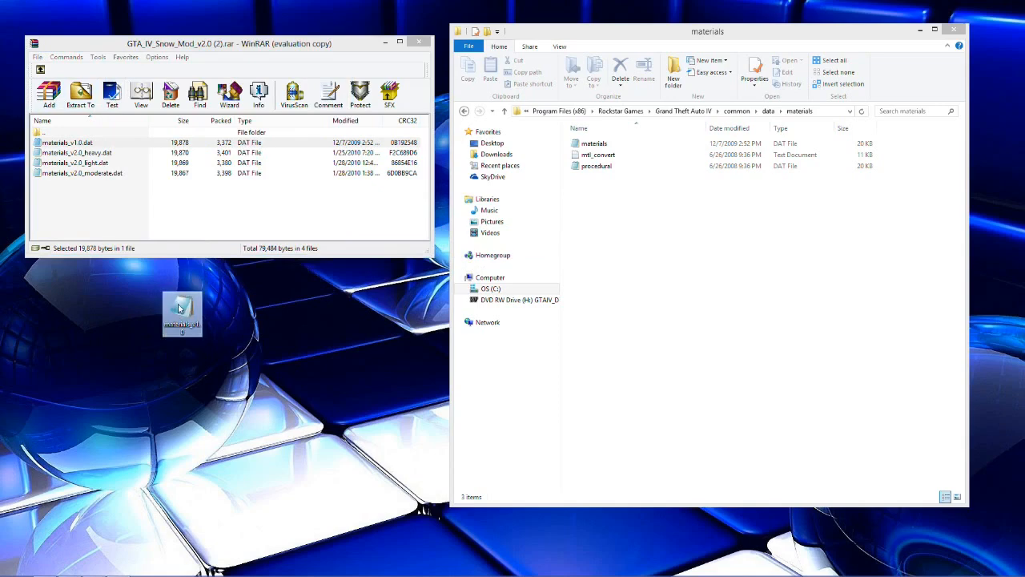
{"action": "key", "text": "Delete"}
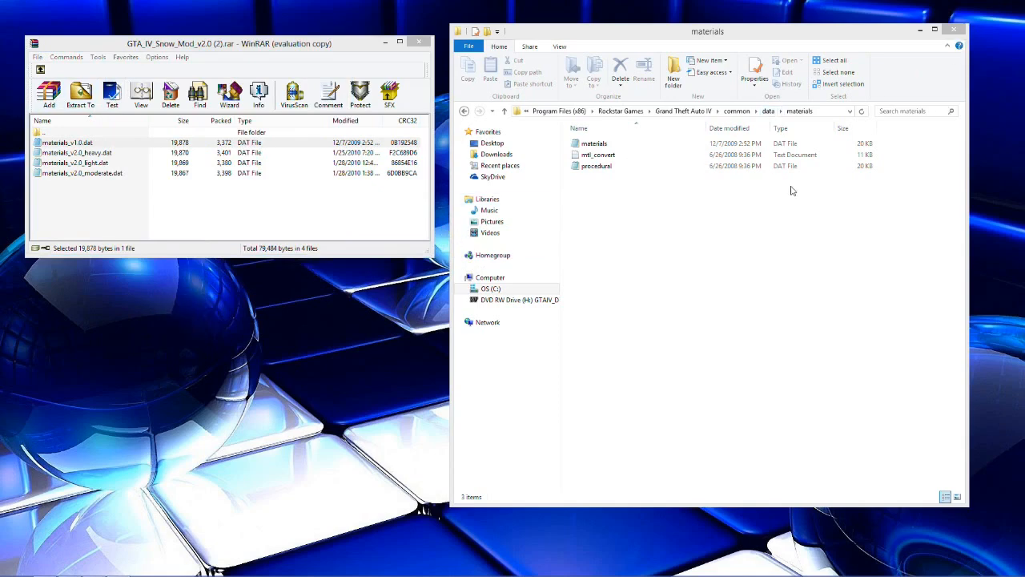
Copy handling.dat from the archive's data folder into the game's common\data folder.
{"action": "left_click", "coordinate": [40, 70]}
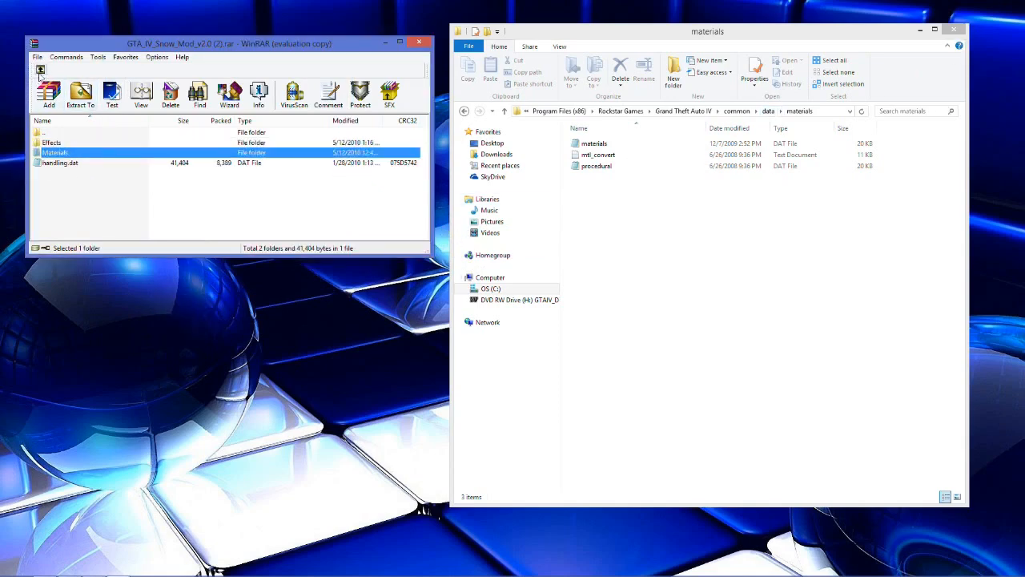
{"action": "left_click", "coordinate": [71, 164]}
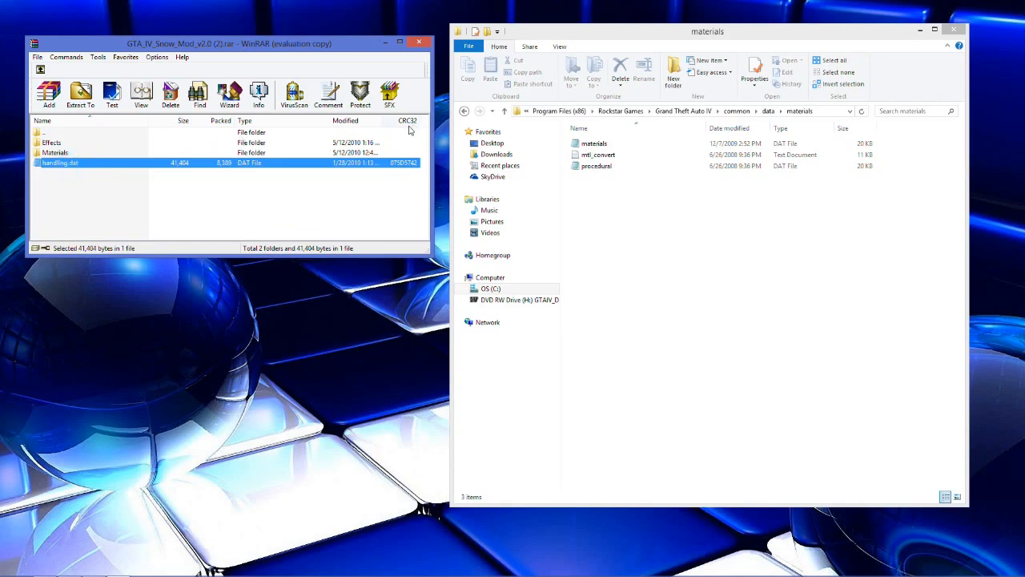
{"action": "left_click", "coordinate": [464, 111]}
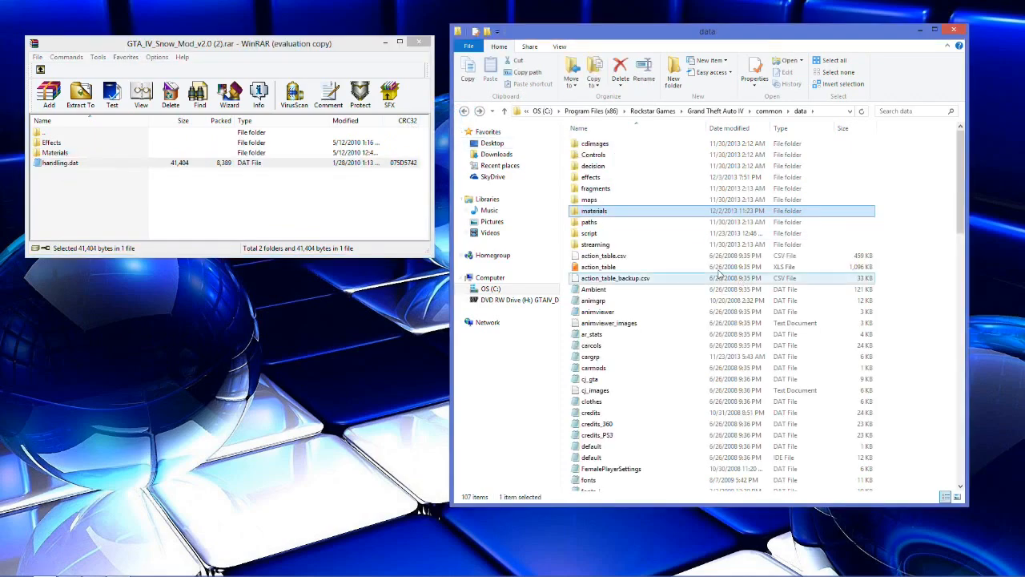
{"action": "scroll", "coordinate": [668, 274], "scroll_direction": "down", "scroll_amount": 8}
{"action": "left_click_drag", "start_coordinate": [95, 167], "coordinate": [916, 292]}
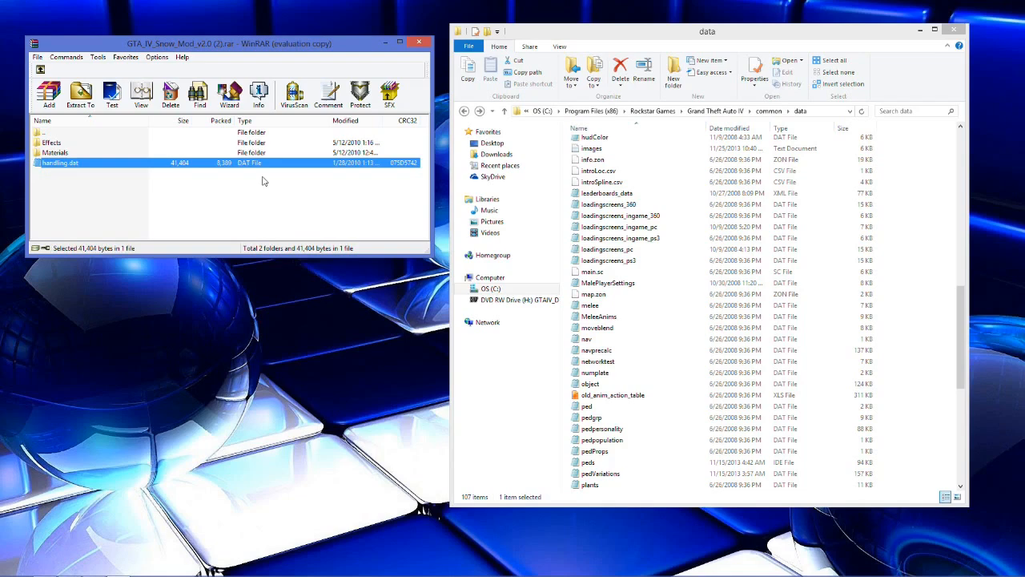
Open the pc\data folder in the archive and the matching pc\data folder in the Grand Theft Auto IV directory.
{"action": "left_click", "coordinate": [40, 69]}
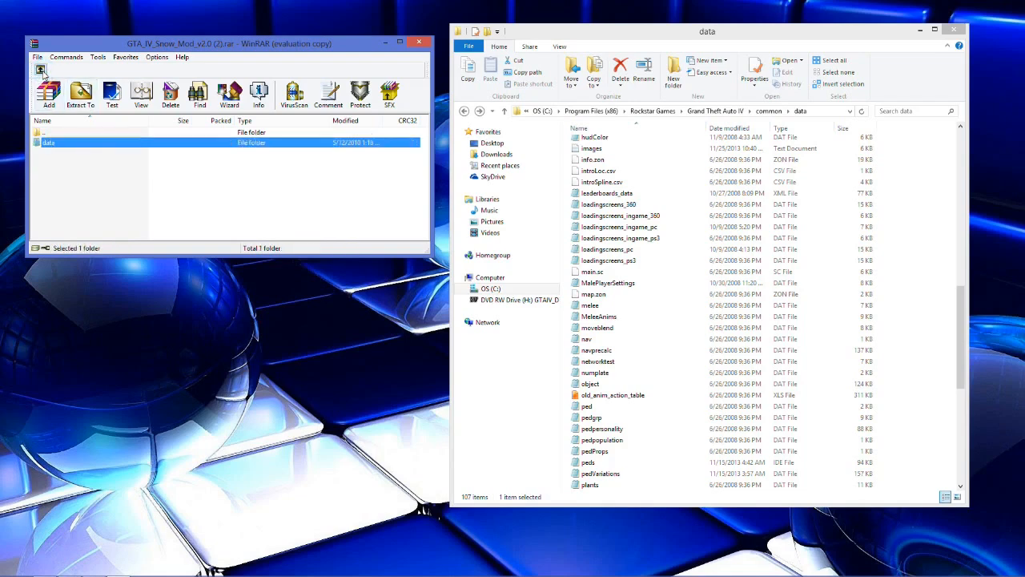
{"action": "left_click", "coordinate": [41, 70]}
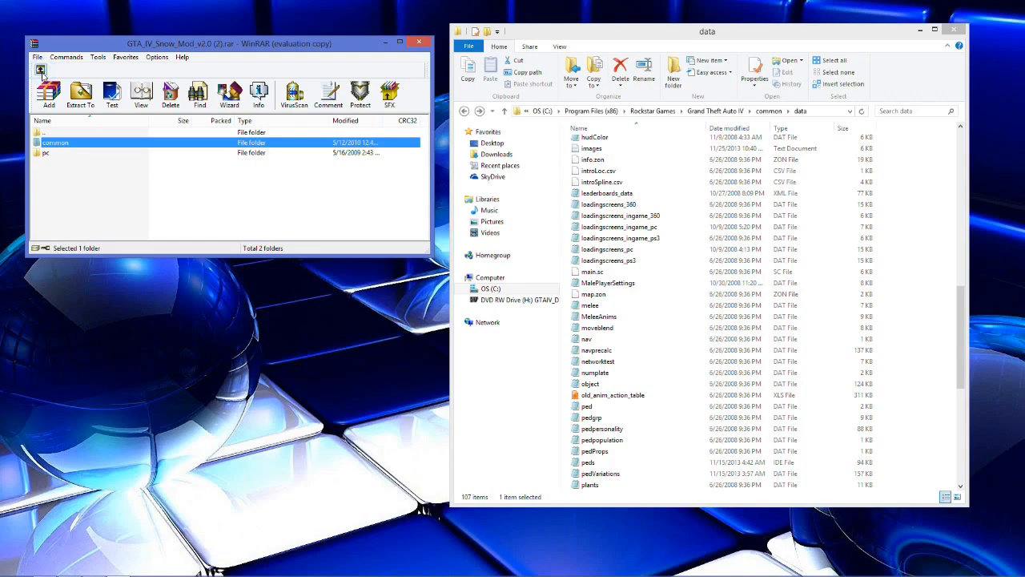
{"action": "double_click", "coordinate": [55, 154]}
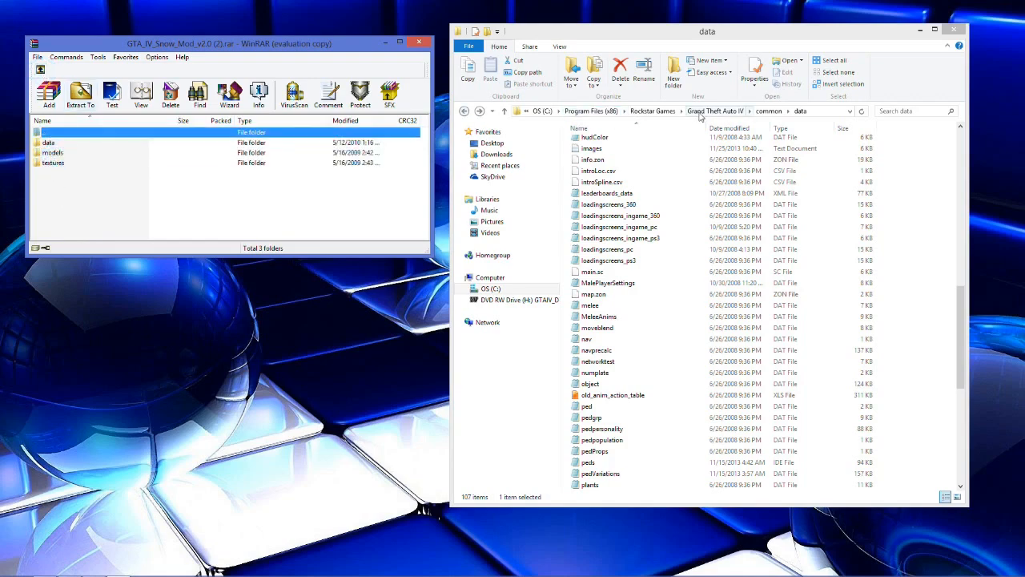
{"action": "left_click", "coordinate": [767, 113]}
{"action": "left_click", "coordinate": [738, 113]}
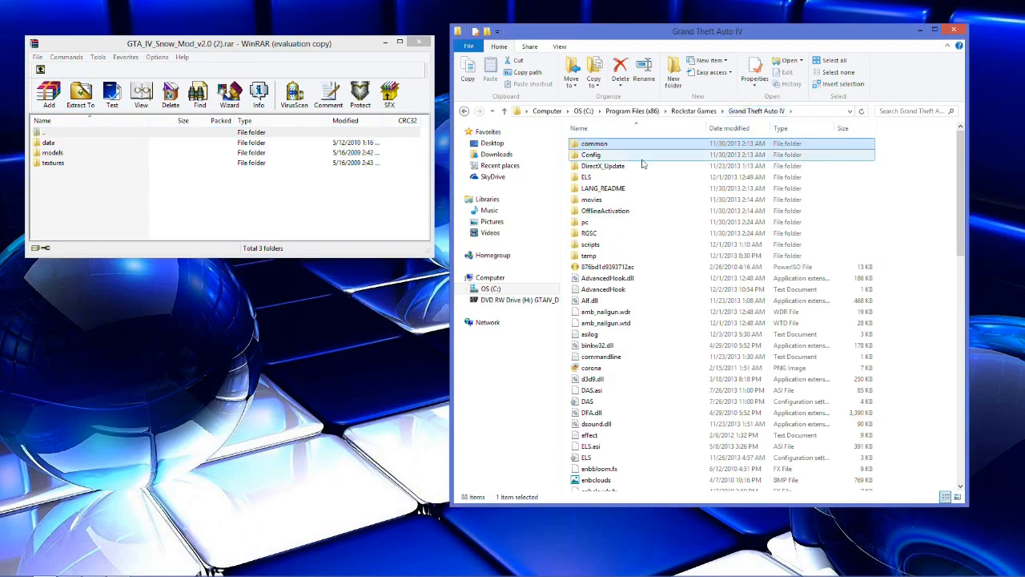
{"action": "double_click", "coordinate": [602, 224]}
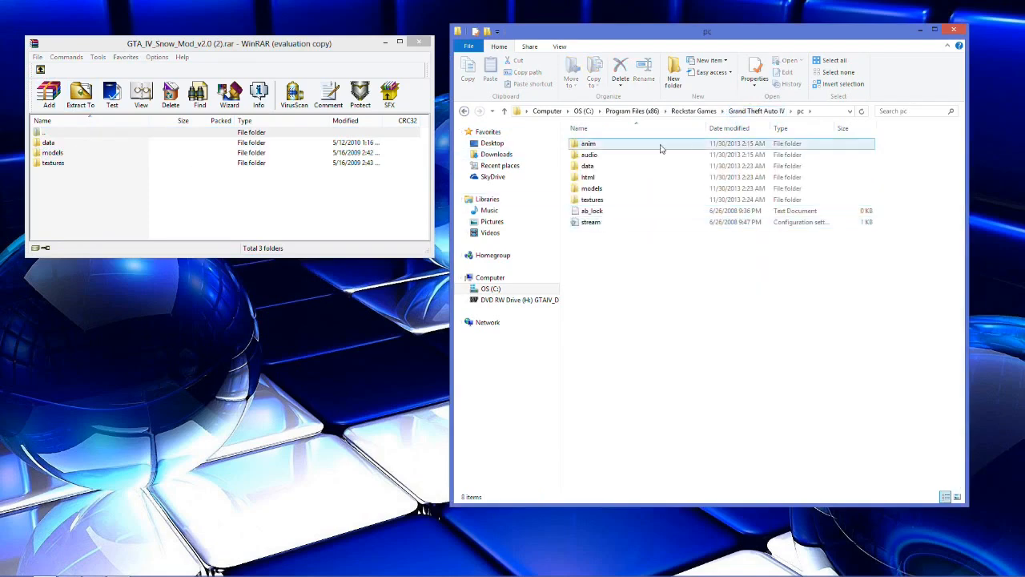
{"action": "double_click", "coordinate": [589, 165]}
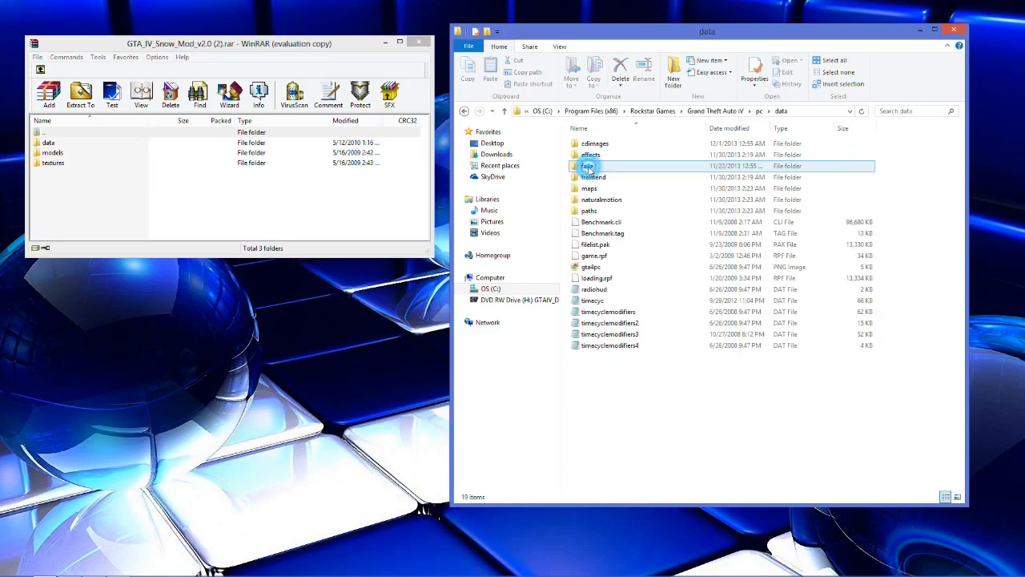
{"action": "double_click", "coordinate": [69, 143]}
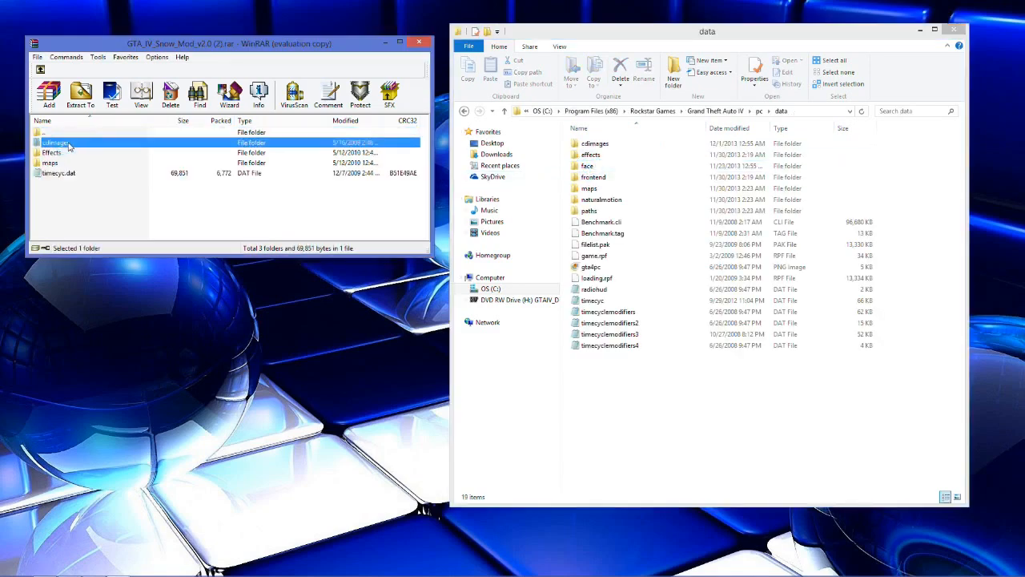
Try to copy gtxd.img from the archive's cdimages folder into Grand Theft Auto IV's pc\data\cdimages folder.
{"action": "double_click", "coordinate": [69, 144]}
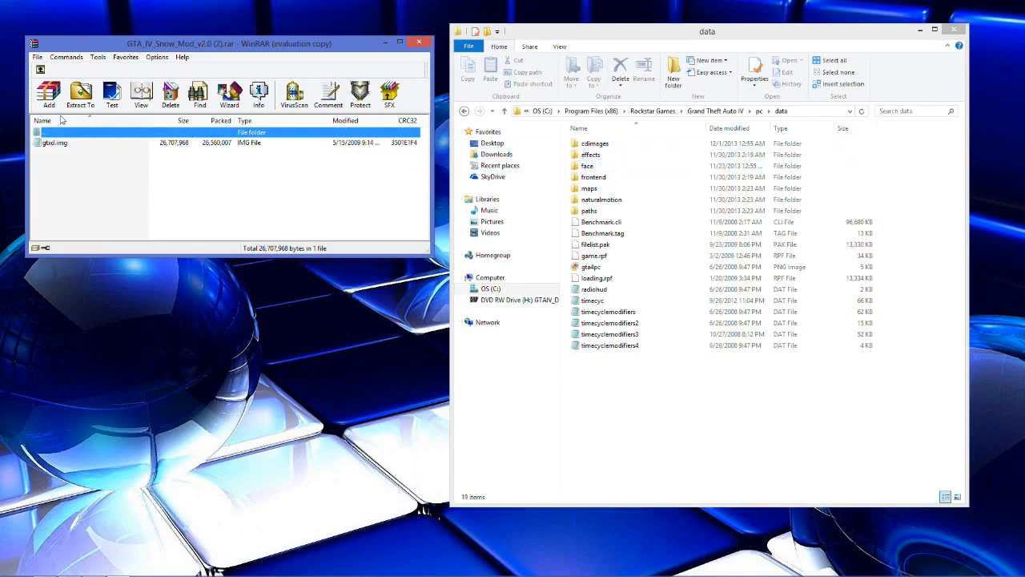
{"action": "left_click", "coordinate": [40, 69]}
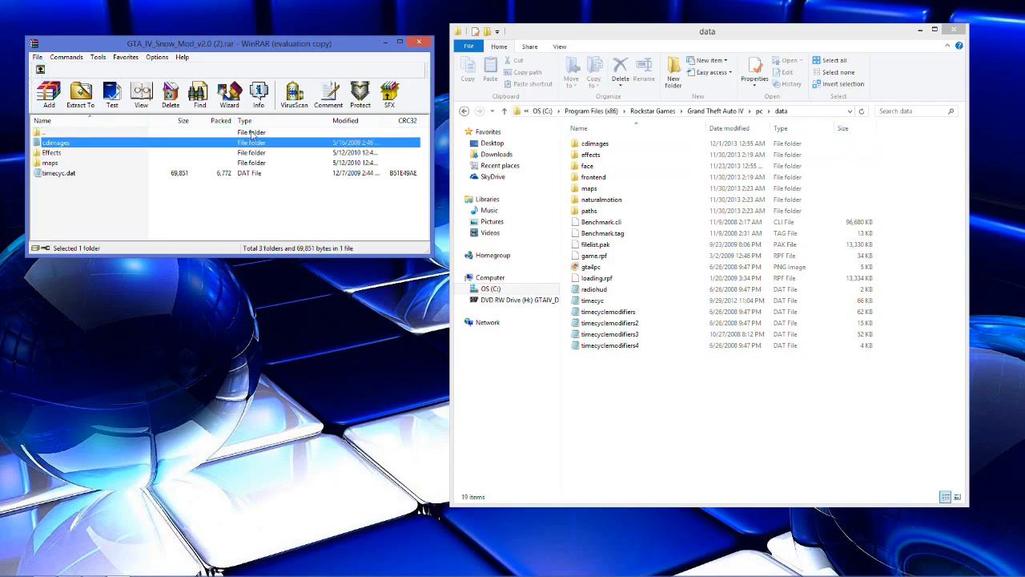
{"action": "double_click", "coordinate": [595, 143]}
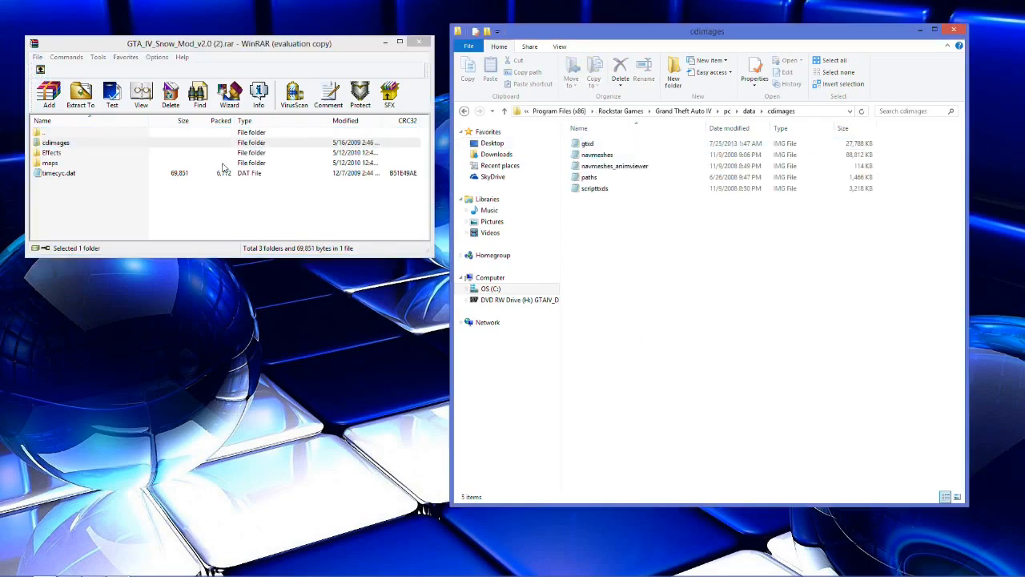
{"action": "left_click", "coordinate": [89, 143]}
{"action": "left_click_drag", "start_coordinate": [95, 146], "coordinate": [658, 251]}
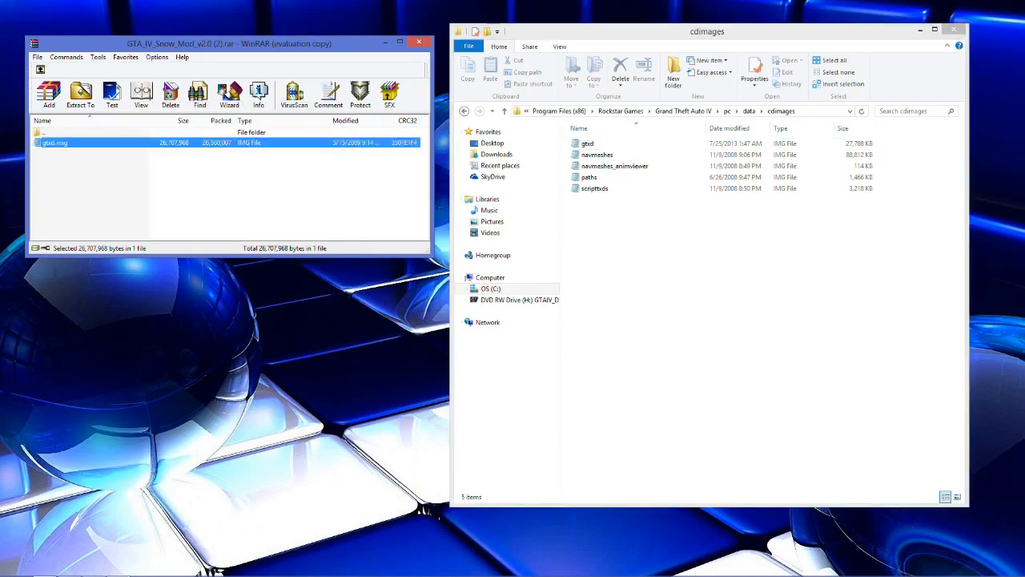
Open the pc\data\cdimages folder of the Grand Theft Auto IV Snow Mod directory under Rockstar Games, to match the archive's gtxd.img.
{"action": "left_click", "coordinate": [690, 112]}
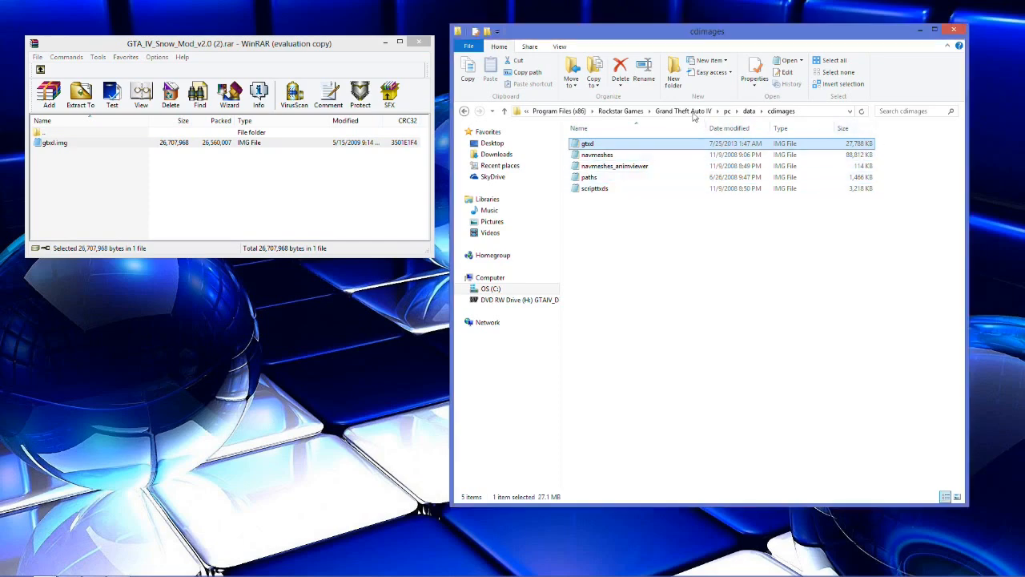
{"action": "left_click", "coordinate": [632, 112]}
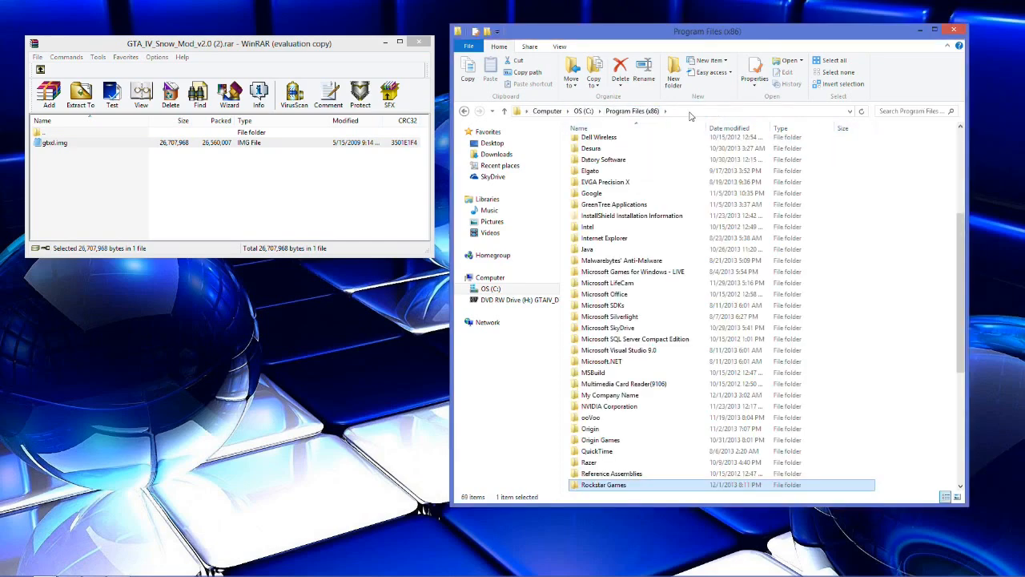
{"action": "double_click", "coordinate": [609, 484]}
{"action": "double_click", "coordinate": [611, 156]}
{"action": "scroll", "coordinate": [637, 240], "scroll_direction": "down", "scroll_amount": 9}
{"action": "scroll", "coordinate": [641, 253], "scroll_direction": "up", "scroll_amount": 9}
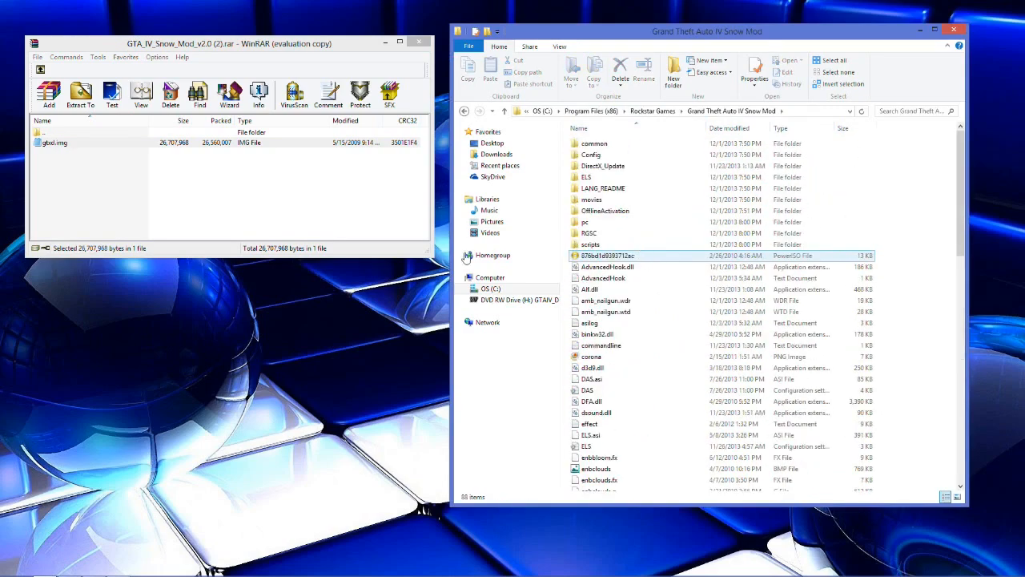
{"action": "double_click", "coordinate": [594, 222]}
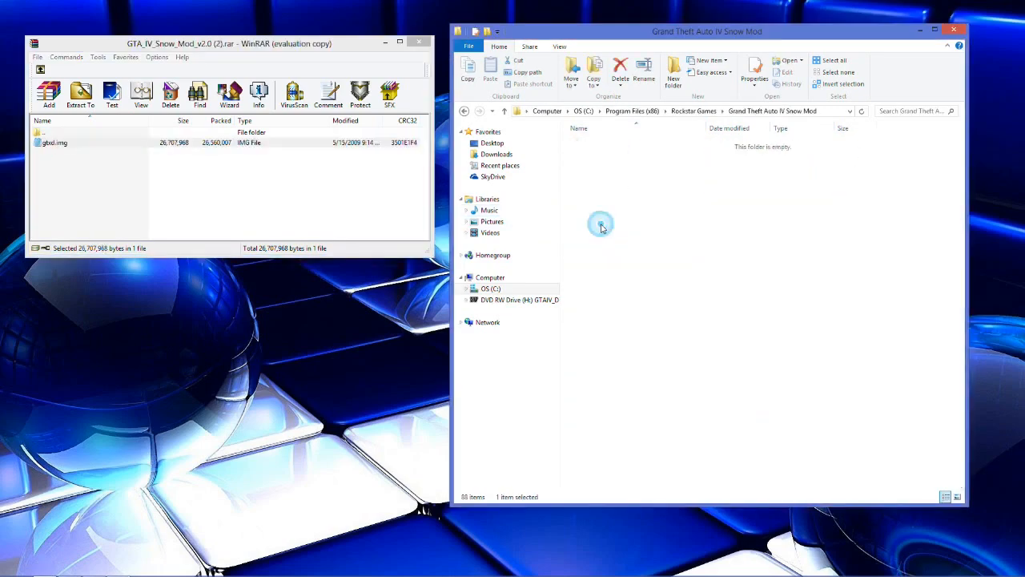
{"action": "double_click", "coordinate": [597, 165]}
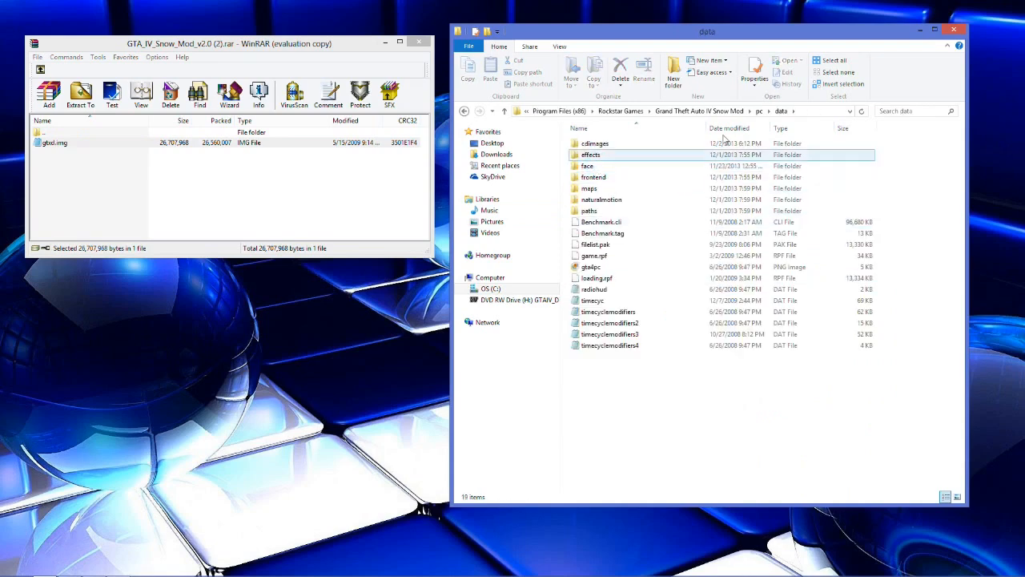
{"action": "double_click", "coordinate": [599, 143]}
{"action": "left_click_drag", "start_coordinate": [88, 142], "coordinate": [260, 146]}
Open the Effects folder in the archive and the pc\data\effects folder in the Grand Theft Auto IV Snow Mod directory.
{"action": "left_click", "coordinate": [464, 112]}
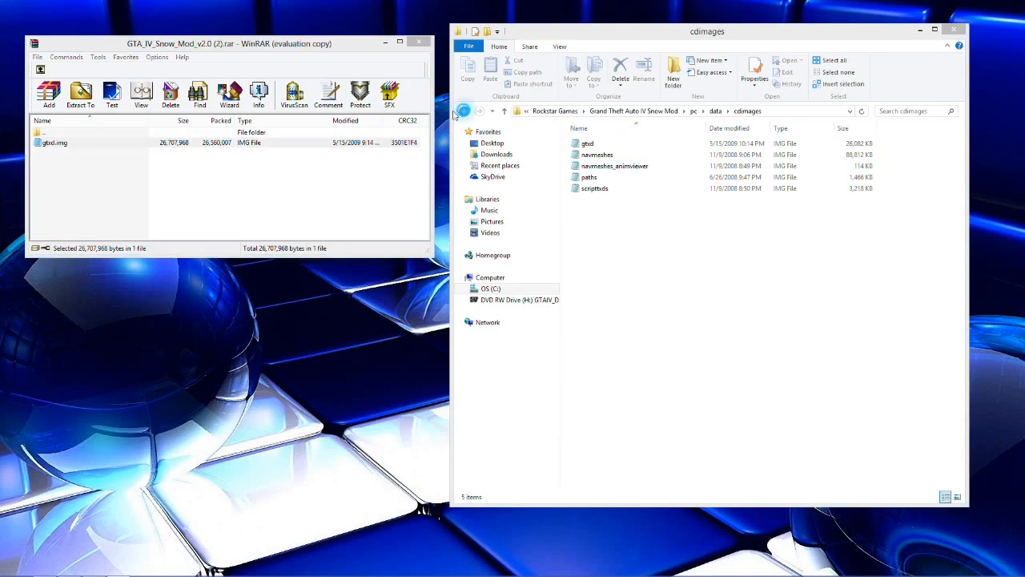
{"action": "double_click", "coordinate": [41, 132]}
{"action": "double_click", "coordinate": [60, 152]}
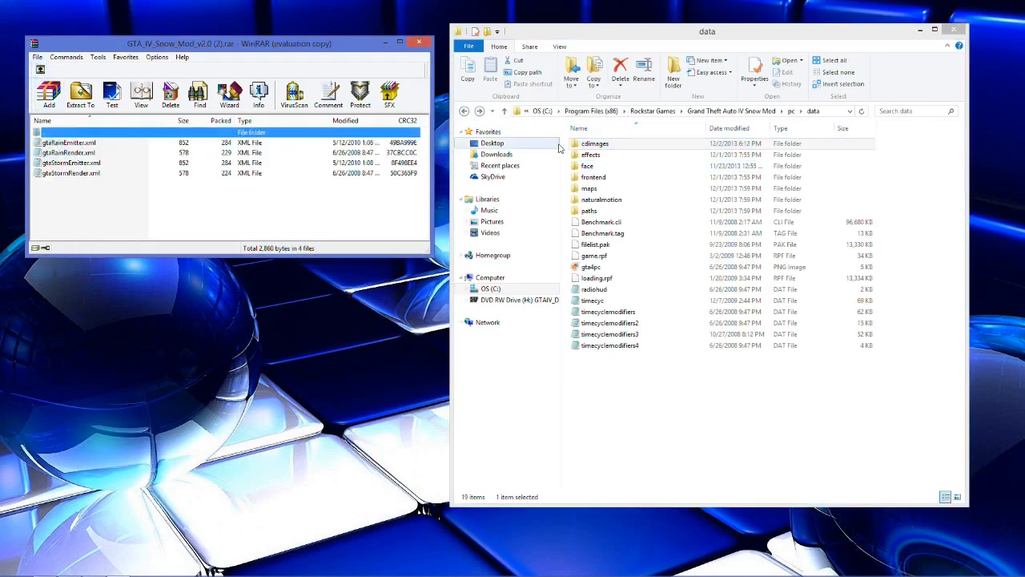
{"action": "left_click", "coordinate": [591, 155]}
{"action": "double_click", "coordinate": [593, 157]}
{"action": "left_click_drag", "start_coordinate": [625, 227], "coordinate": [608, 183]}
{"action": "left_click", "coordinate": [641, 270]}
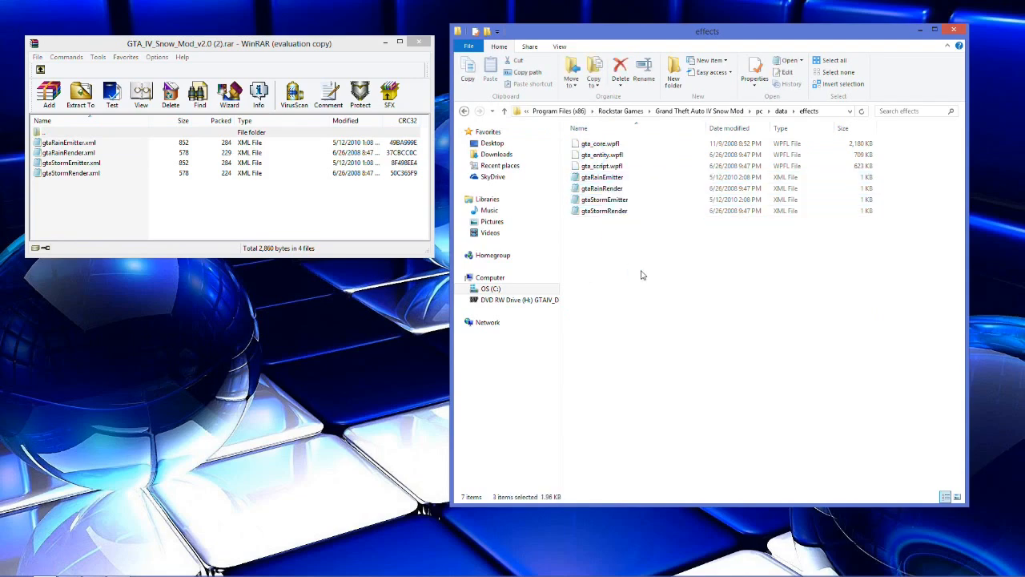
Copy the gtaRainEmitter, gtaRainRender, gtaStormEmitter and gtaStormRender XML files from the archive into the game's effects folder, replacing the existing ones.
{"action": "left_click_drag", "start_coordinate": [158, 206], "coordinate": [743, 335]}
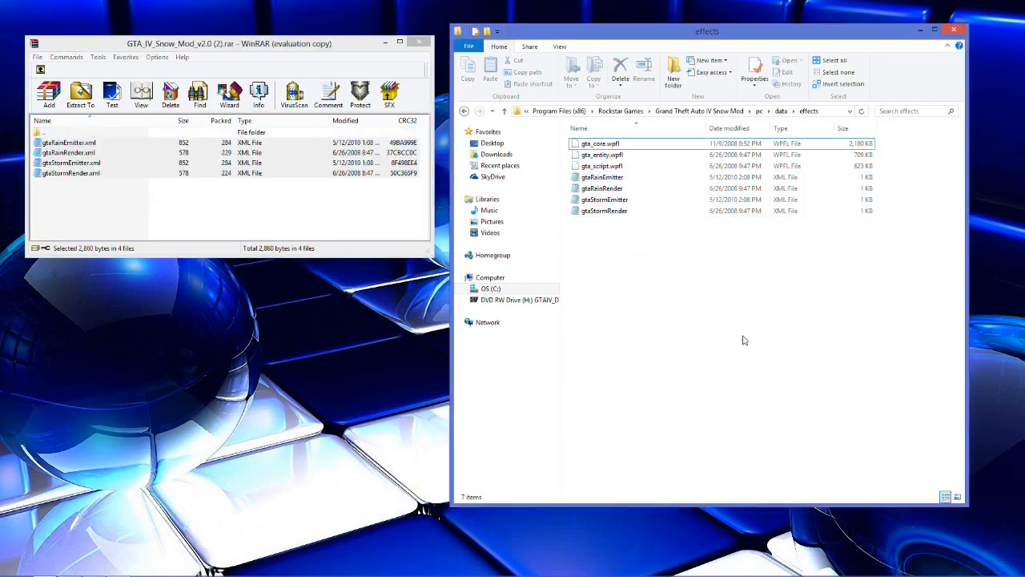
{"action": "left_click", "coordinate": [665, 197]}
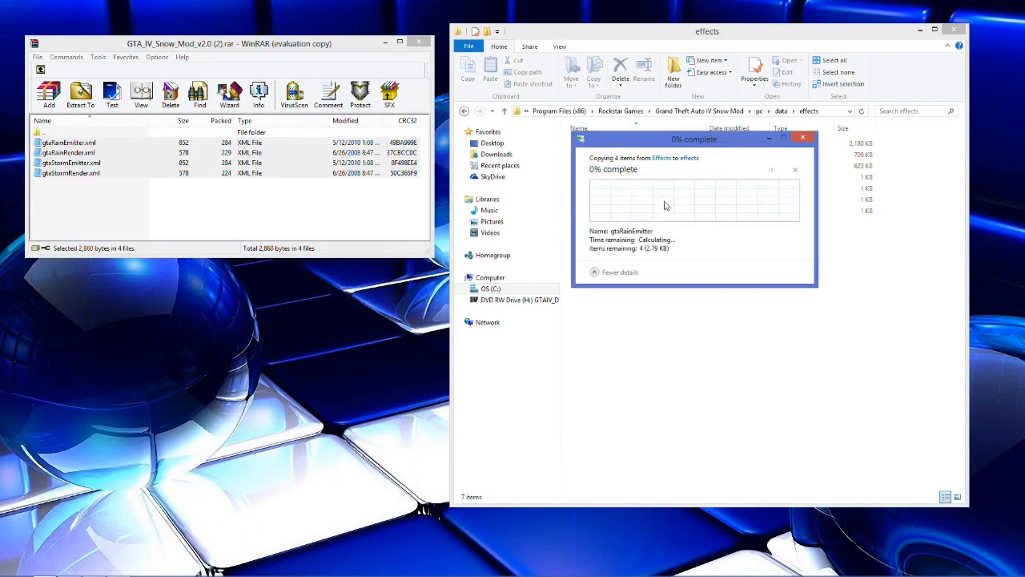
{"action": "left_click", "coordinate": [597, 214]}
{"action": "left_click", "coordinate": [664, 229]}
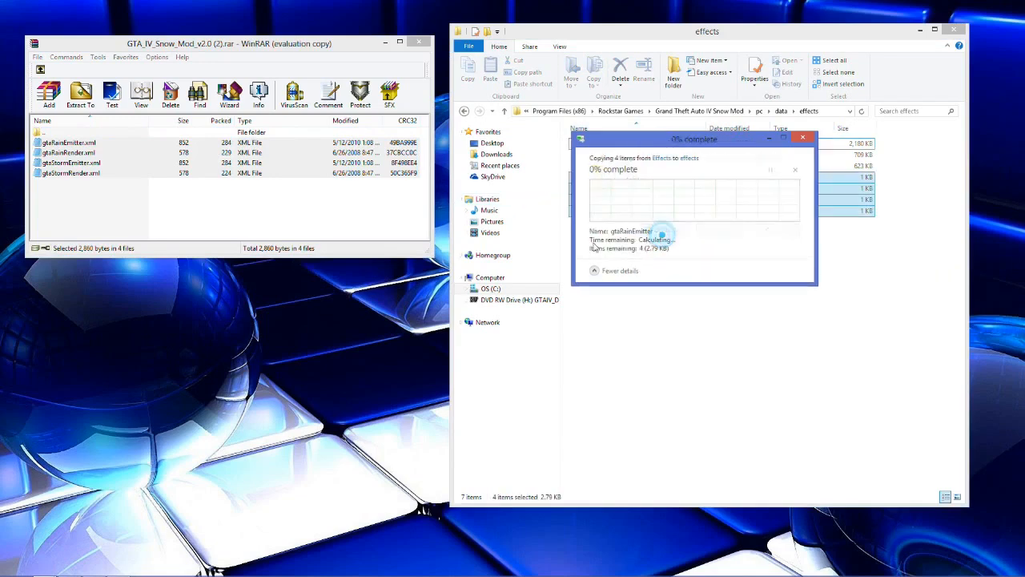
Open the maps folder in the archive and the matching pc\data\maps folder in the Grand Theft Auto IV Snow Mod directory.
{"action": "left_click", "coordinate": [39, 70]}
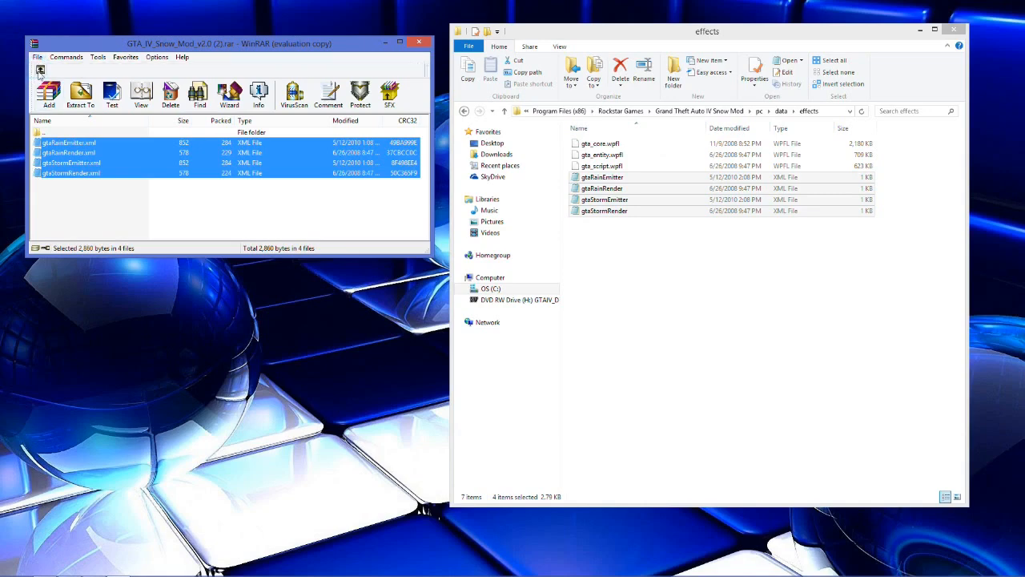
{"action": "double_click", "coordinate": [61, 162]}
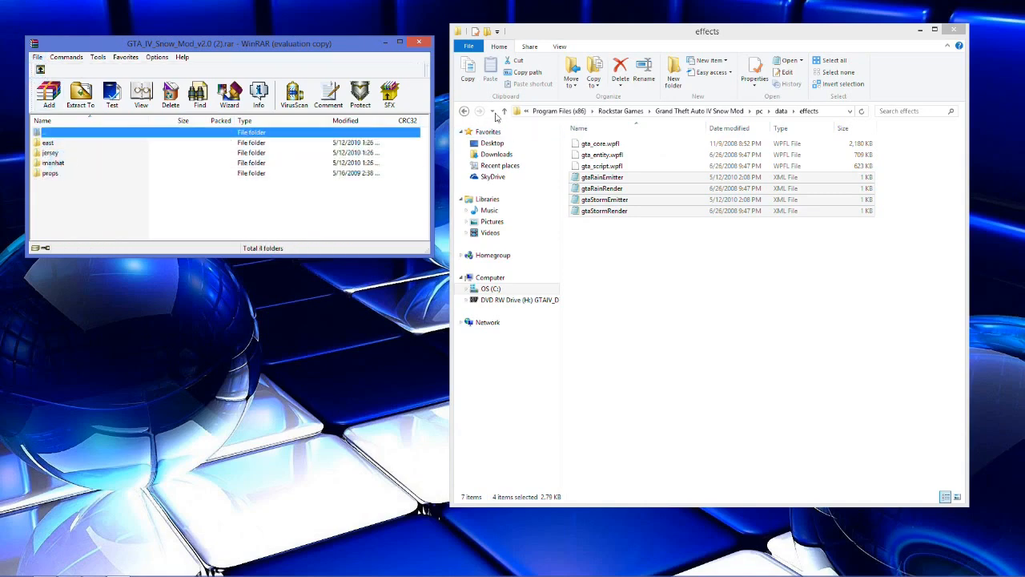
{"action": "left_click", "coordinate": [463, 113]}
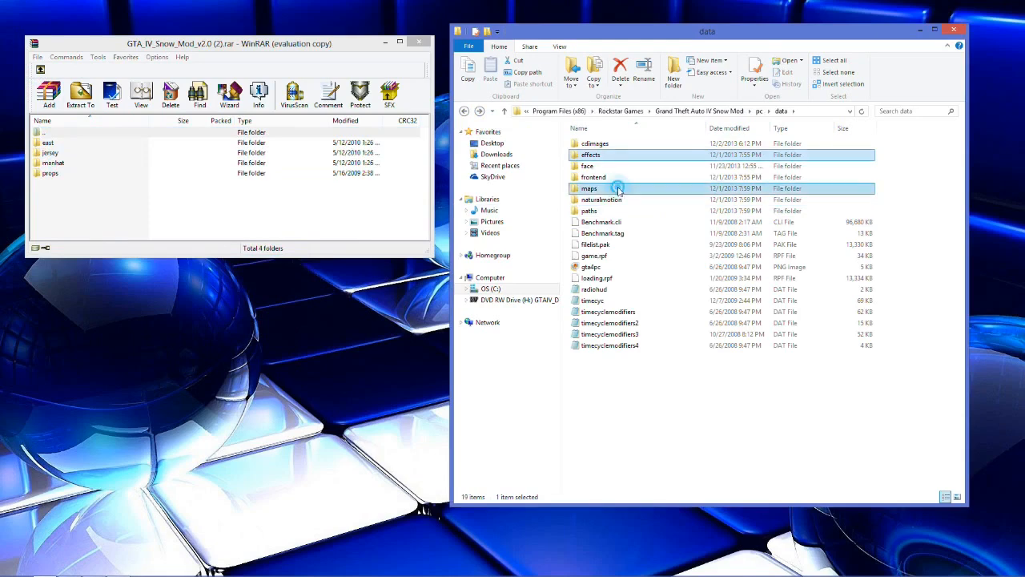
{"action": "double_click", "coordinate": [615, 192]}
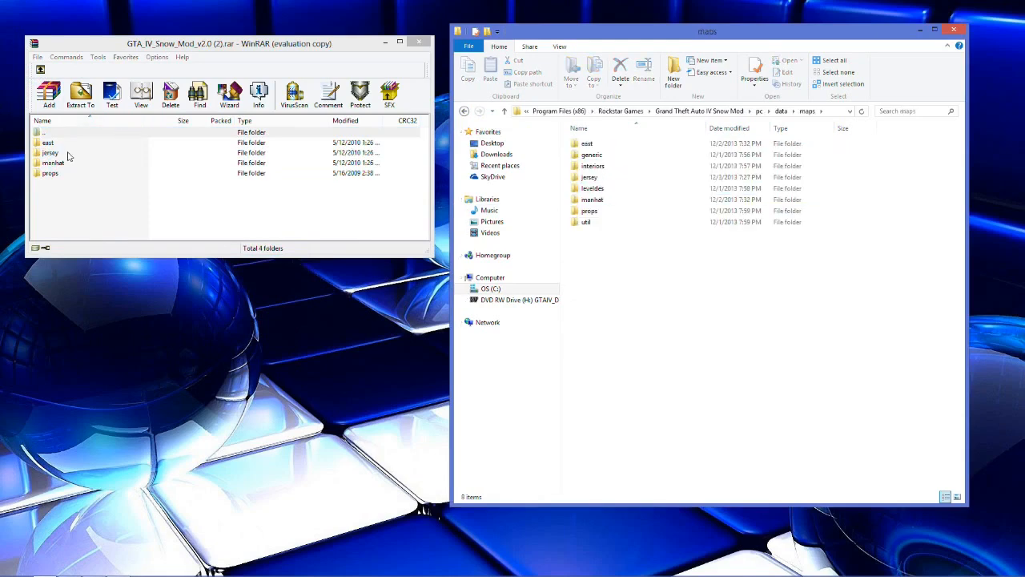
Select the east, jersey, manhat and props folders in the archive's maps folder and return to its data folder.
{"action": "left_click", "coordinate": [69, 171]}
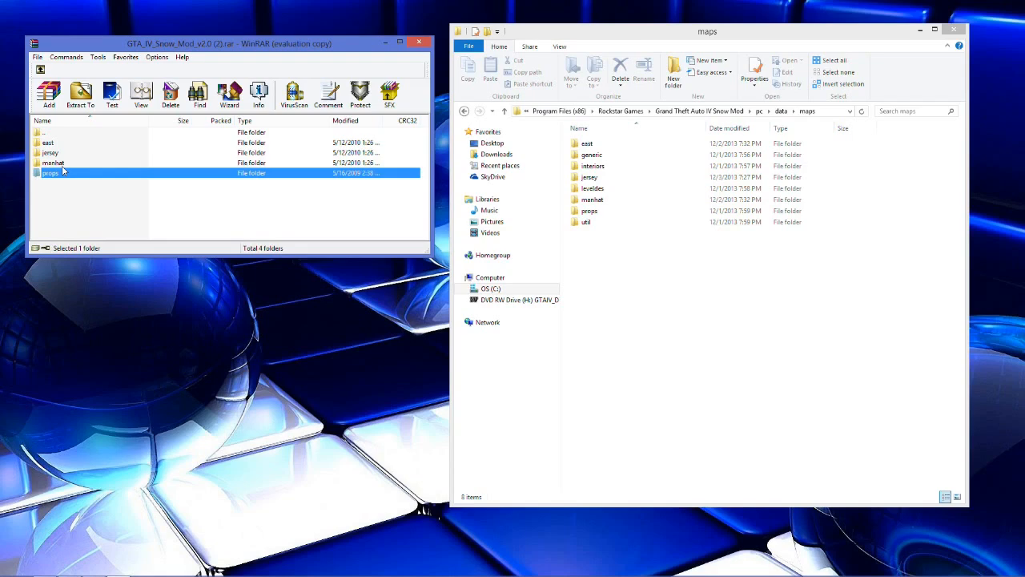
{"action": "left_click_drag", "start_coordinate": [69, 184], "coordinate": [71, 154]}
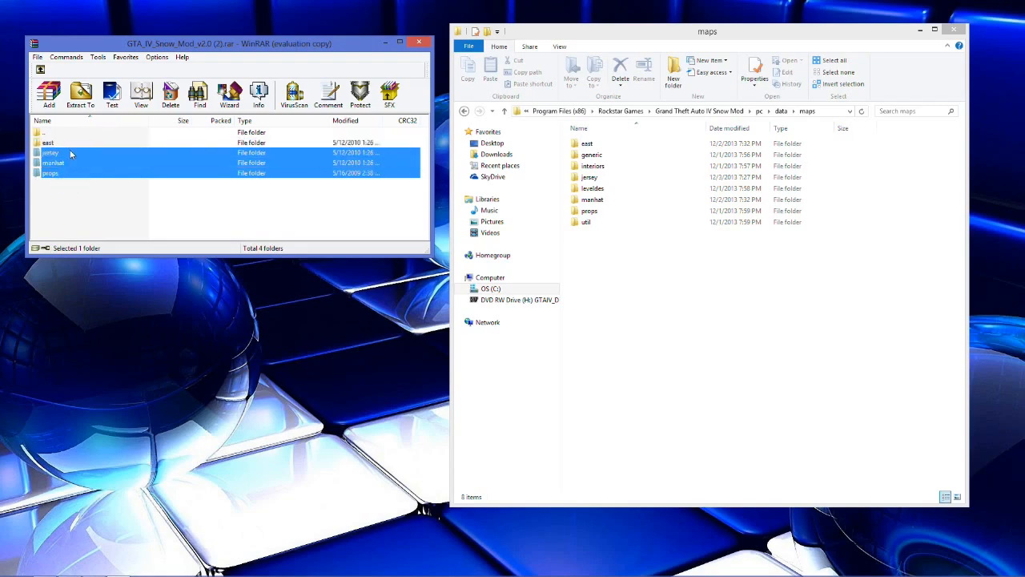
{"action": "left_click", "coordinate": [100, 204]}
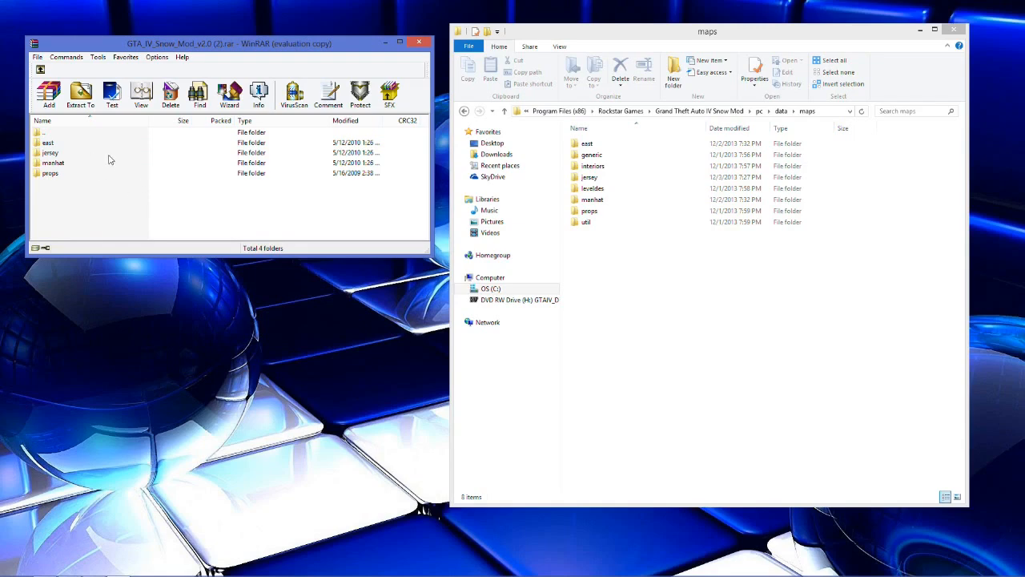
{"action": "left_click_drag", "start_coordinate": [72, 183], "coordinate": [192, 160]}
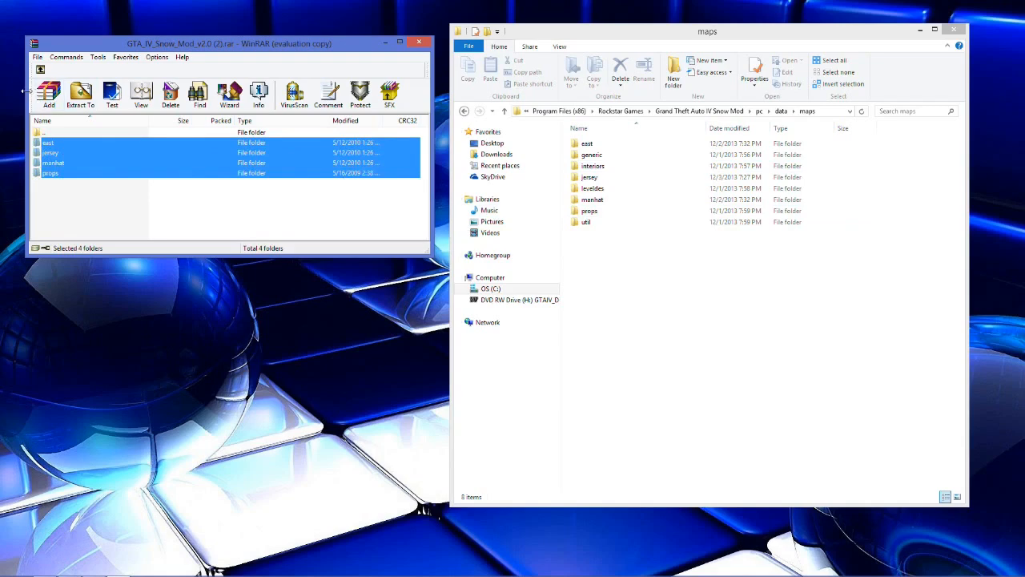
{"action": "left_click", "coordinate": [40, 70]}
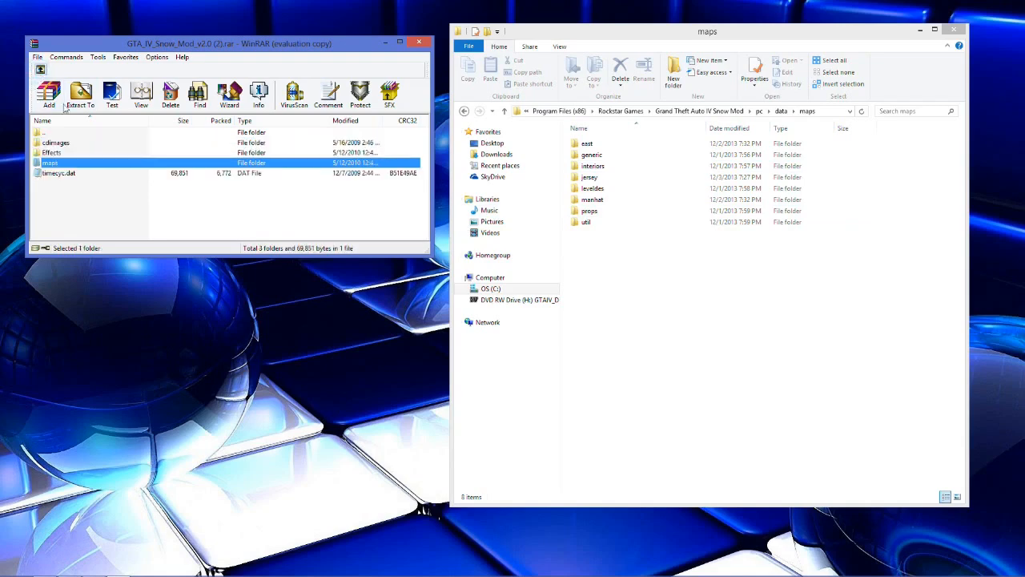
Select timecyc.dat in the archive's data folder and the matching timecyc file in the game's pc\data folder.
{"action": "left_click", "coordinate": [63, 176]}
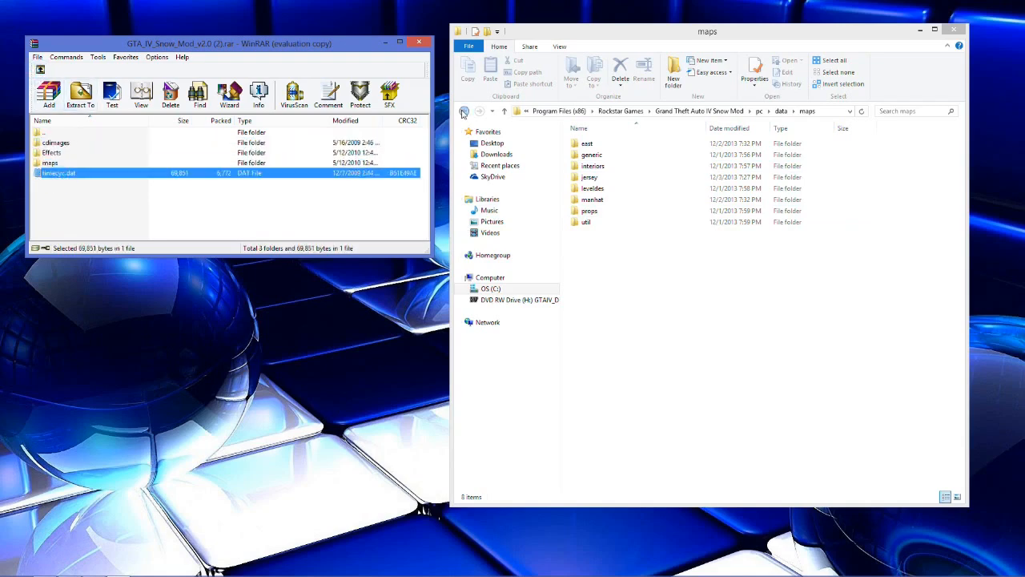
{"action": "left_click", "coordinate": [464, 111]}
{"action": "left_click", "coordinate": [479, 111]}
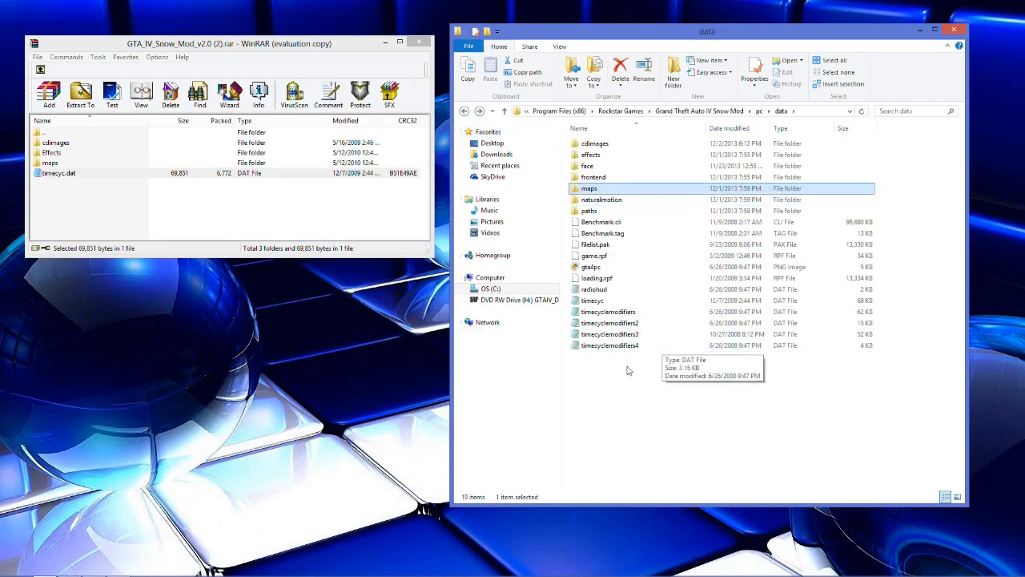
{"action": "left_click", "coordinate": [614, 302]}
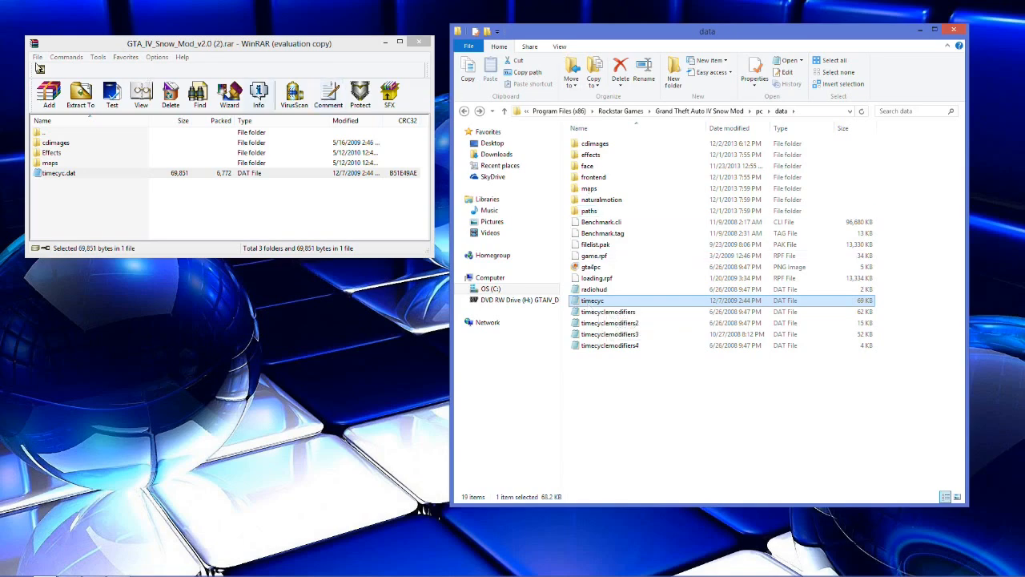
Open the models\cdimages folder in the archive and the matching pc\models\cdimages folder in the Grand Theft Auto IV Snow Mod directory.
{"action": "left_click", "coordinate": [41, 69]}
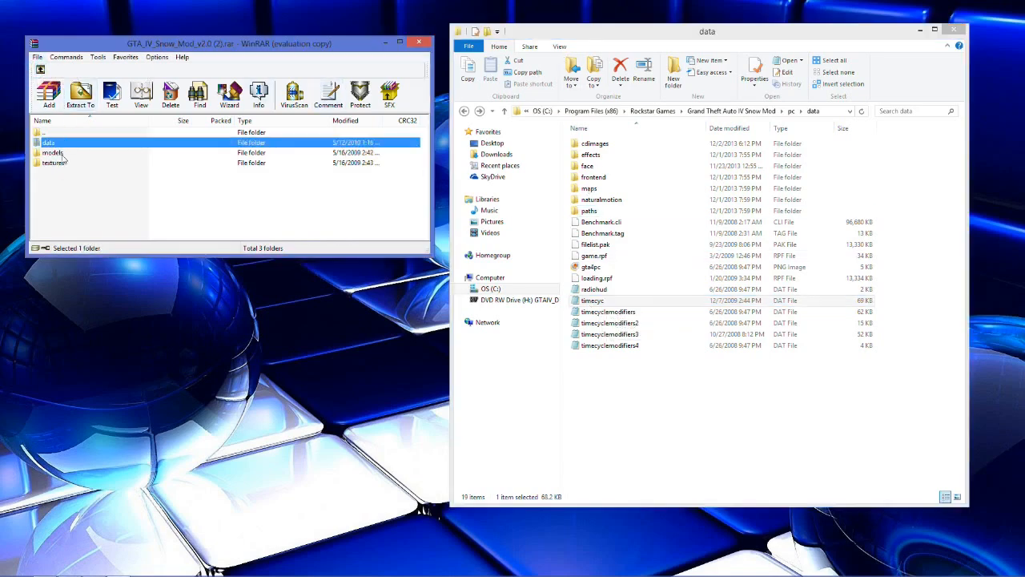
{"action": "double_click", "coordinate": [61, 152]}
{"action": "double_click", "coordinate": [57, 144]}
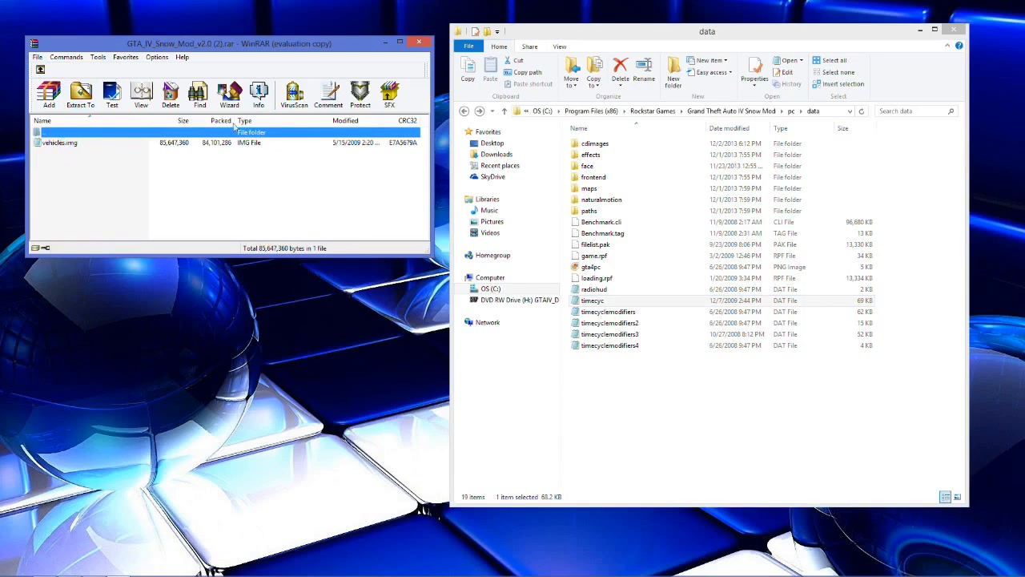
{"action": "left_click", "coordinate": [460, 113]}
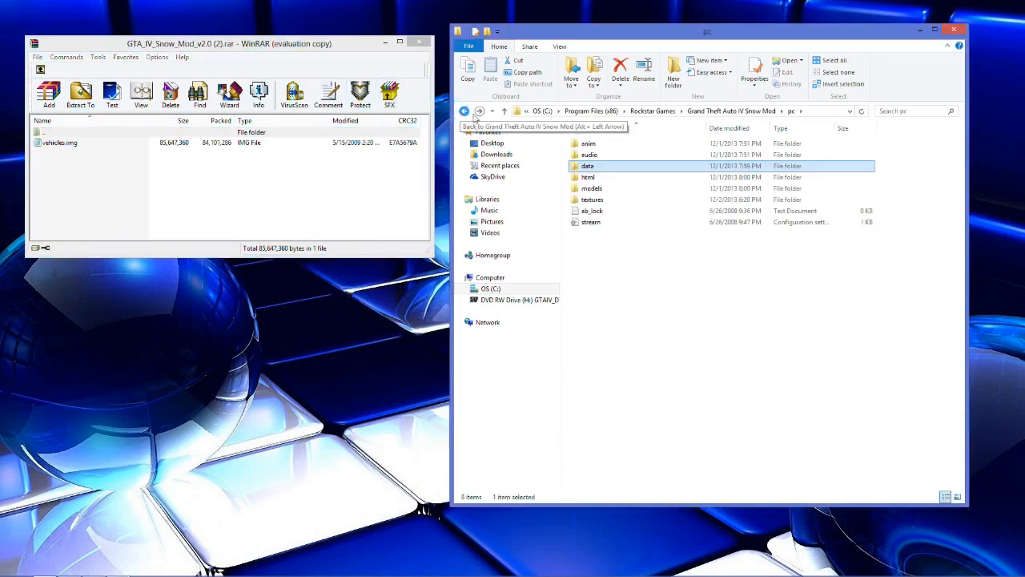
{"action": "double_click", "coordinate": [623, 192]}
{"action": "double_click", "coordinate": [622, 143]}
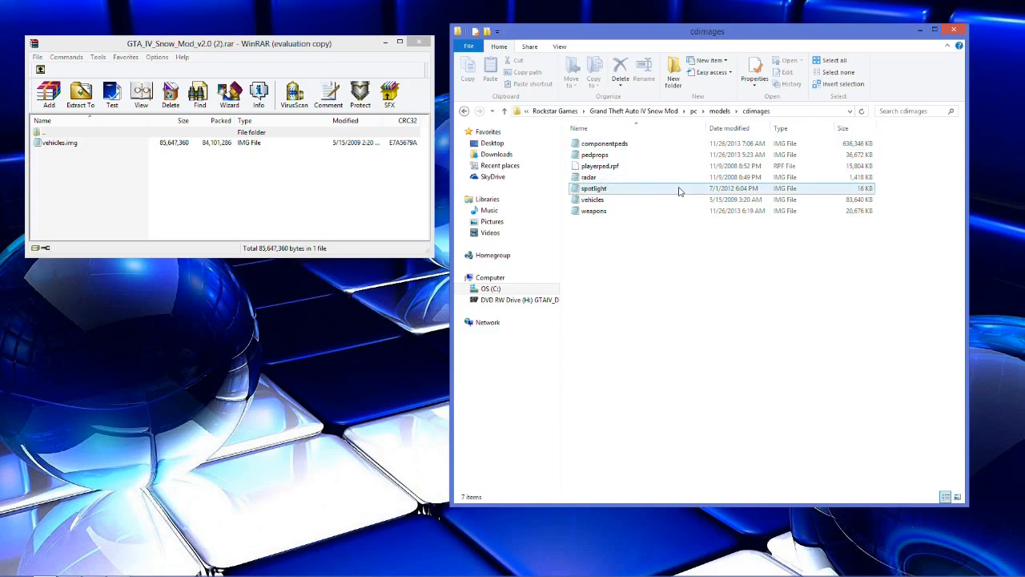
Open the textures folder in the archive and the matching pc\textures folder in the Grand Theft Auto IV Snow Mod directory.
{"action": "left_click", "coordinate": [464, 111]}
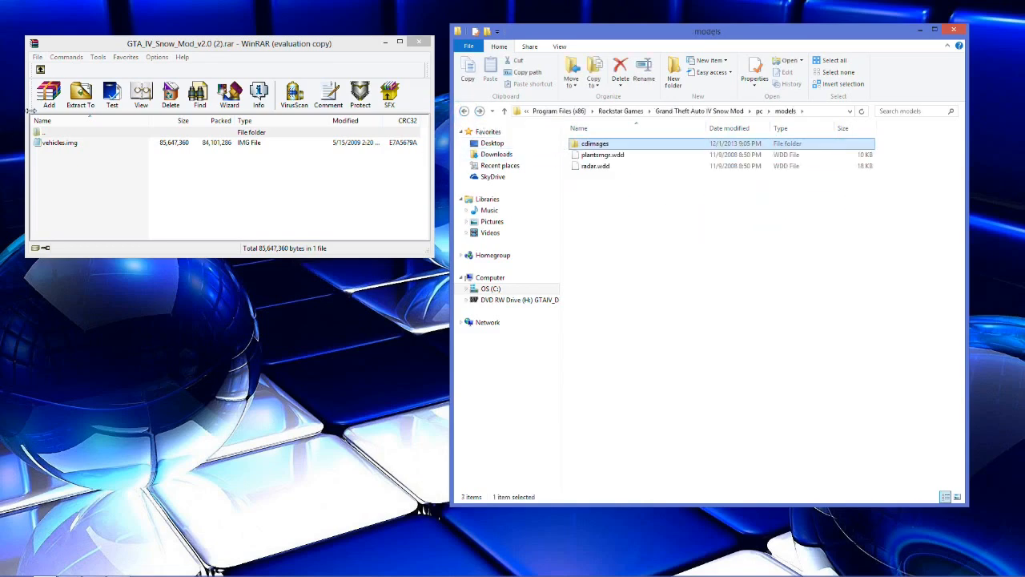
{"action": "left_click", "coordinate": [40, 68]}
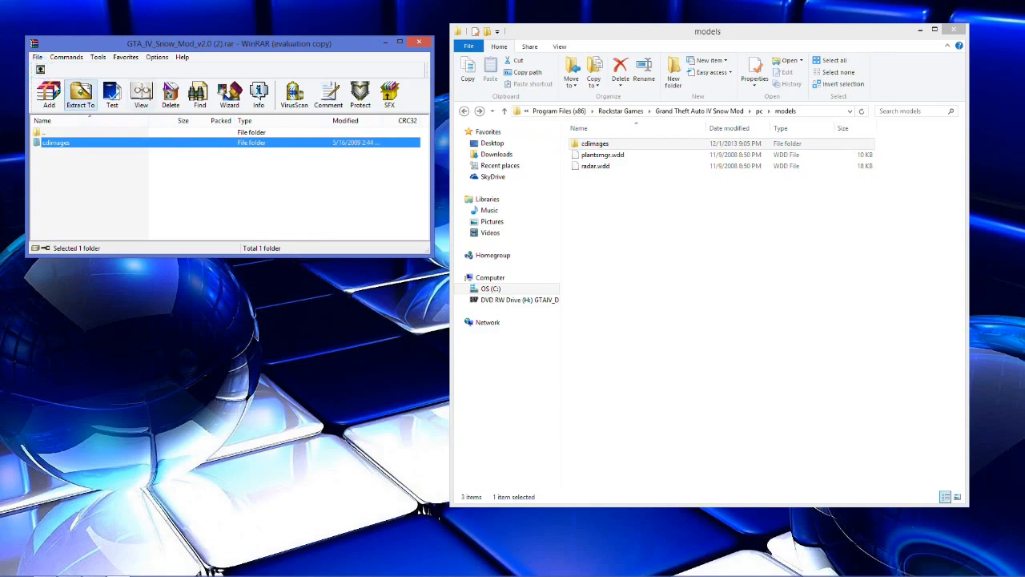
{"action": "left_click", "coordinate": [40, 69]}
{"action": "left_click", "coordinate": [67, 163]}
{"action": "double_click", "coordinate": [67, 164]}
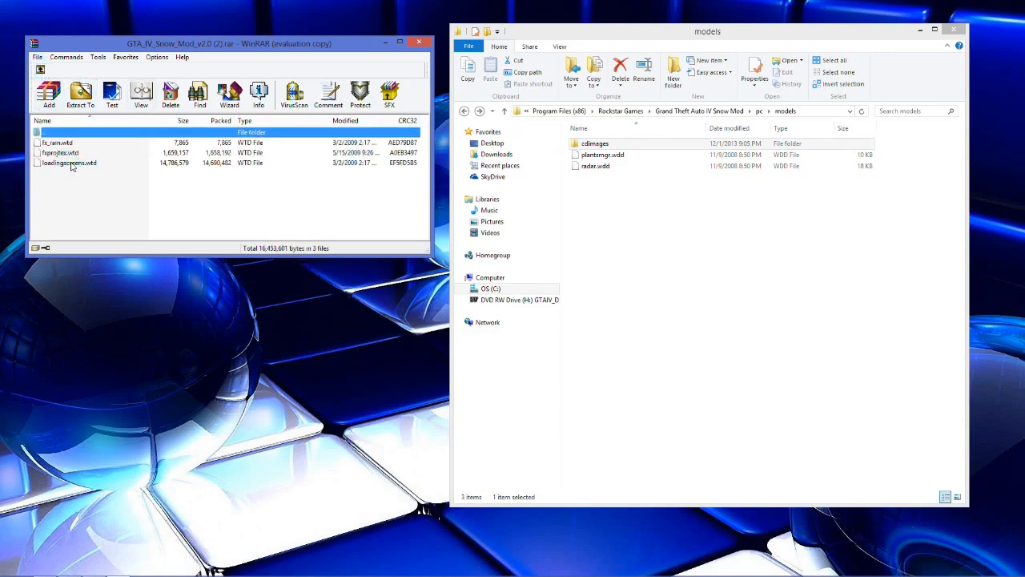
{"action": "double_click", "coordinate": [49, 130]}
{"action": "double_click", "coordinate": [49, 143]}
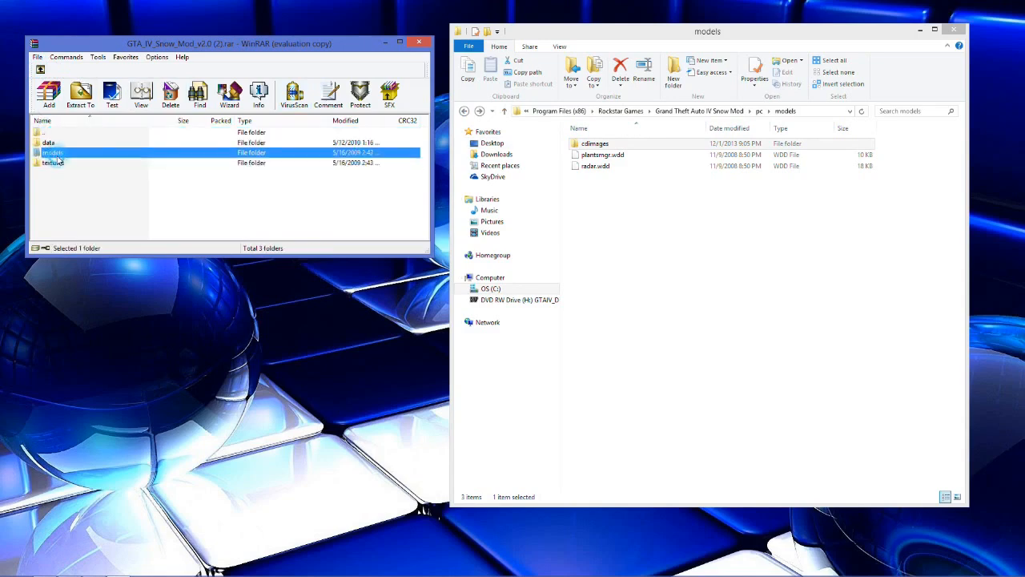
{"action": "double_click", "coordinate": [48, 132]}
{"action": "double_click", "coordinate": [50, 163]}
{"action": "left_click", "coordinate": [463, 112]}
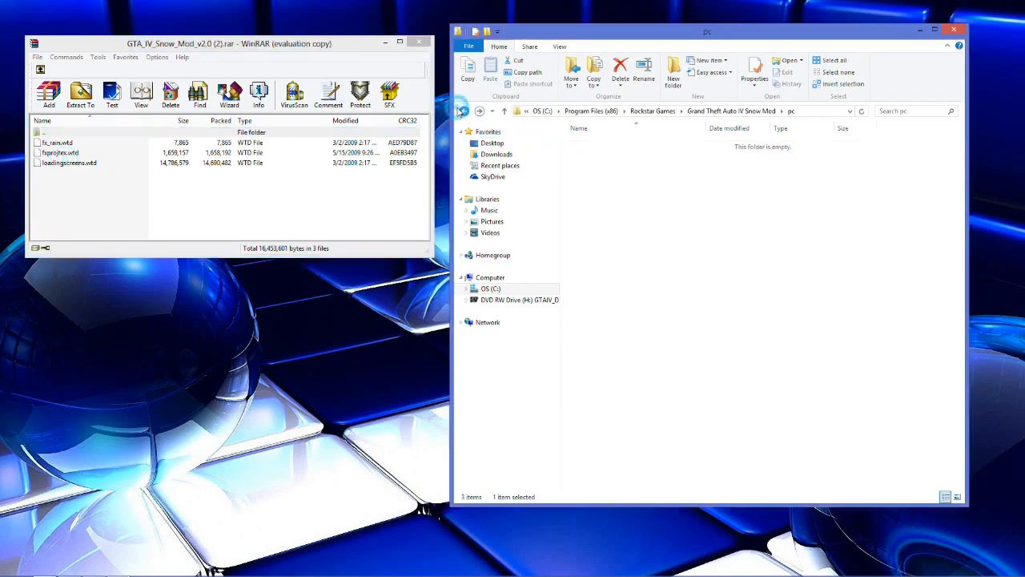
{"action": "double_click", "coordinate": [599, 200]}
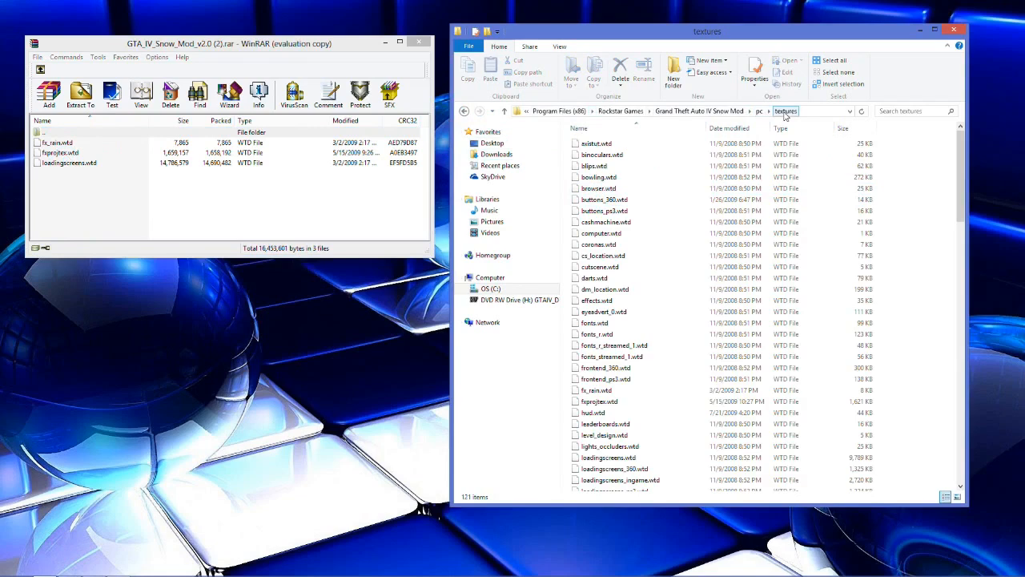
Select fx_rain.wtd, fxprojtex.wtd and loadingscreens.wtd in the archive's textures folder, and reduce the selection to fxprojtex.wtd.
{"action": "left_click_drag", "start_coordinate": [70, 173], "coordinate": [80, 148]}
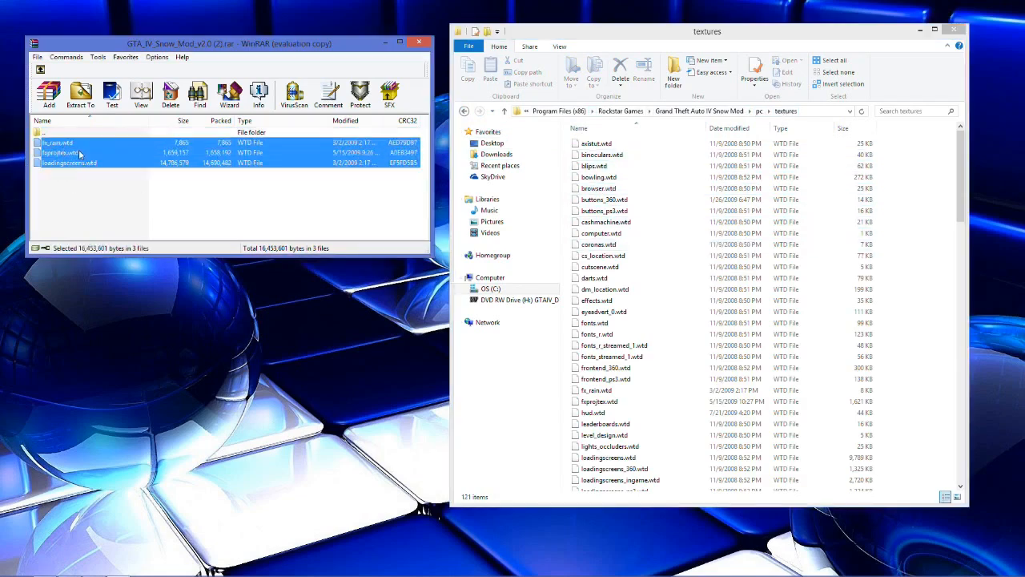
{"action": "left_click", "coordinate": [135, 174]}
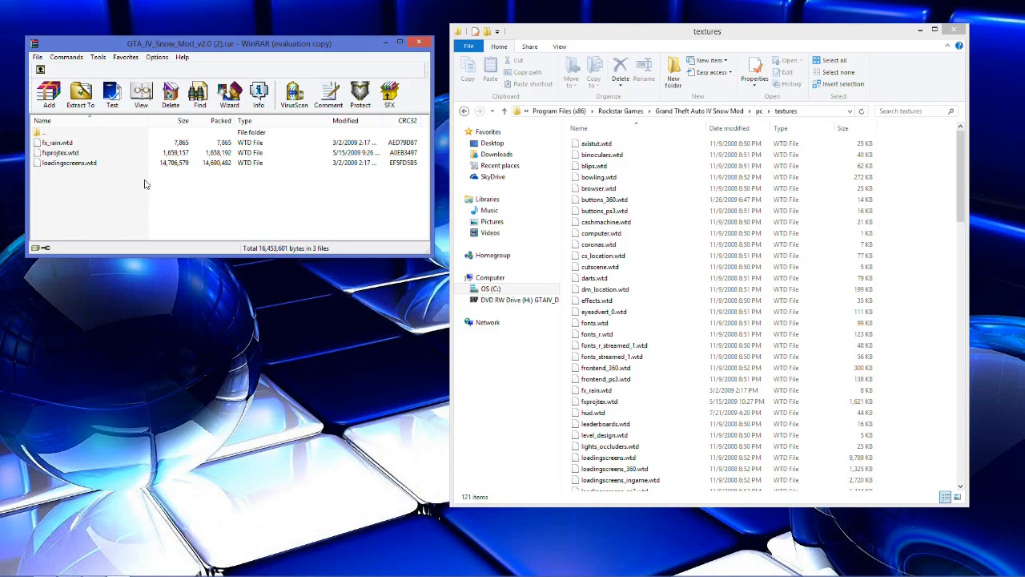
{"action": "left_click_drag", "start_coordinate": [54, 144], "coordinate": [68, 156]}
{"action": "left_click", "coordinate": [69, 154]}
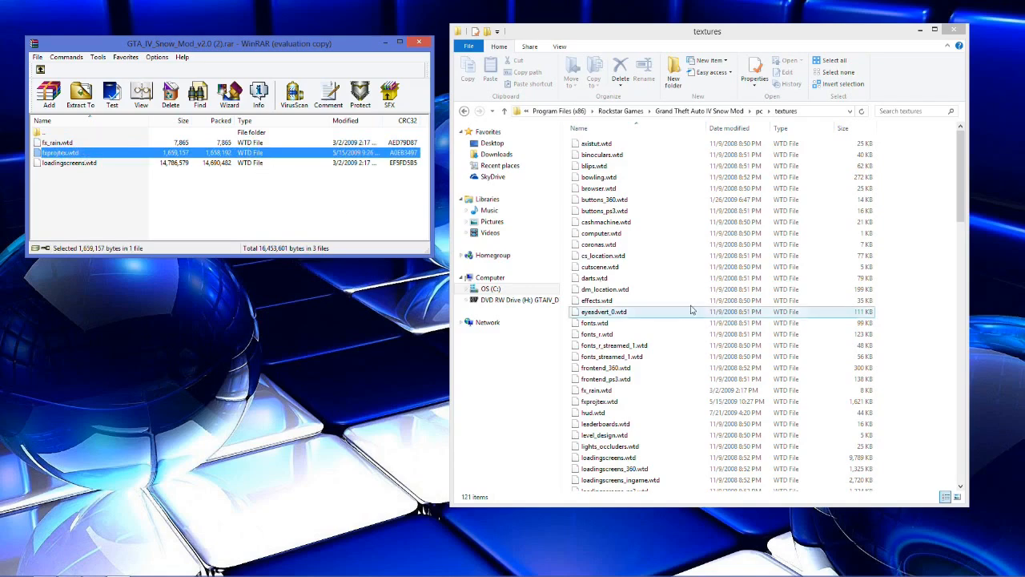
Return to the folder in the archive that holds Audio and Grand Theft Auto IV, and select its fx_rain.wtd and fxprojtex.wtd files.
{"action": "left_click", "coordinate": [40, 70]}
{"action": "left_click", "coordinate": [40, 69]}
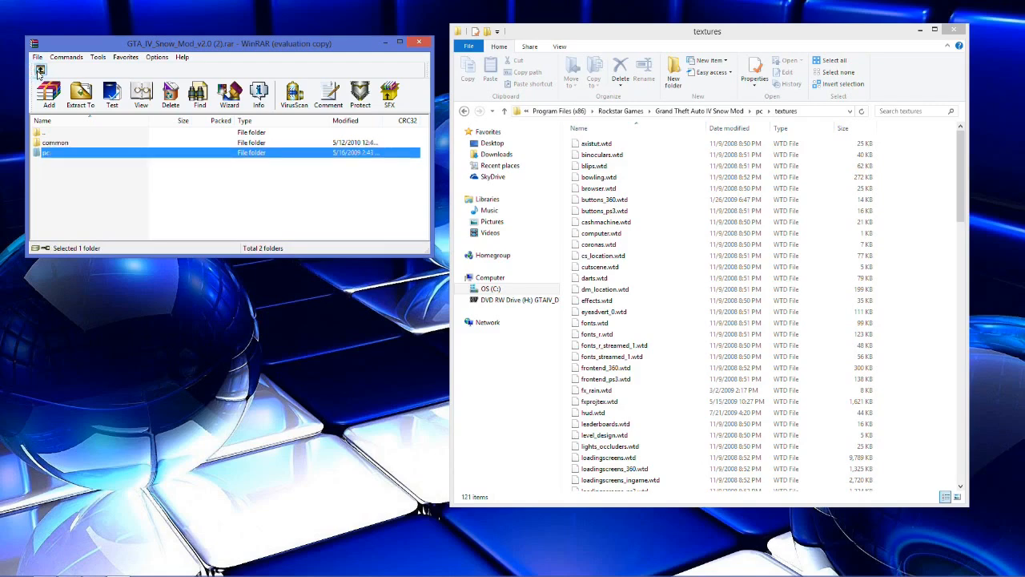
{"action": "left_click", "coordinate": [41, 70]}
{"action": "left_click", "coordinate": [58, 162]}
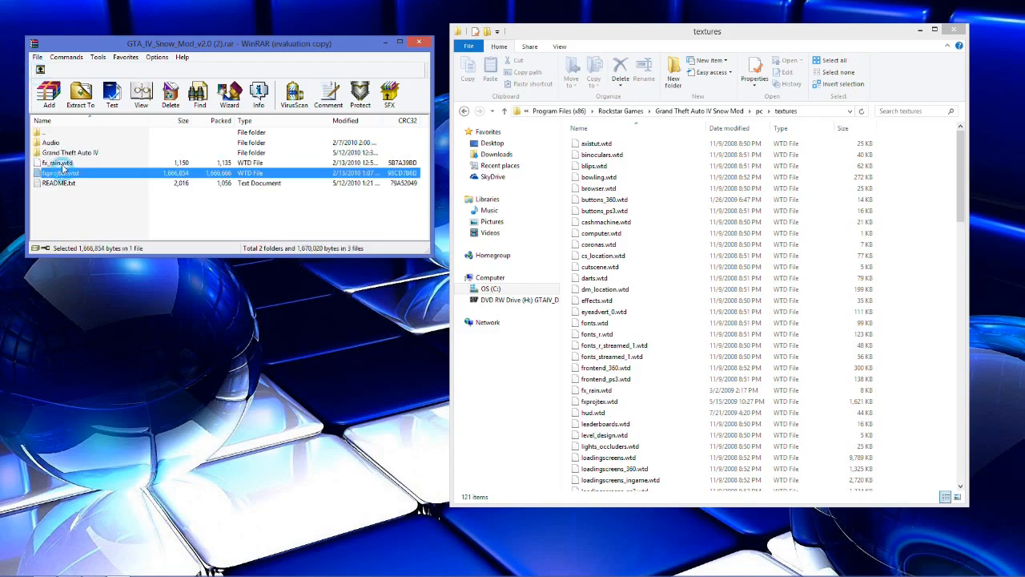
{"action": "left_click", "coordinate": [643, 232]}
Open README.txt from the archive, read the Snow Mod installation instructions, and close it.
{"action": "double_click", "coordinate": [69, 183]}
{"action": "left_click_drag", "start_coordinate": [1024, 86], "coordinate": [480, 50]}
{"action": "scroll", "coordinate": [482, 188], "scroll_direction": "down", "scroll_amount": 3}
{"action": "scroll", "coordinate": [525, 223], "scroll_direction": "up", "scroll_amount": 3}
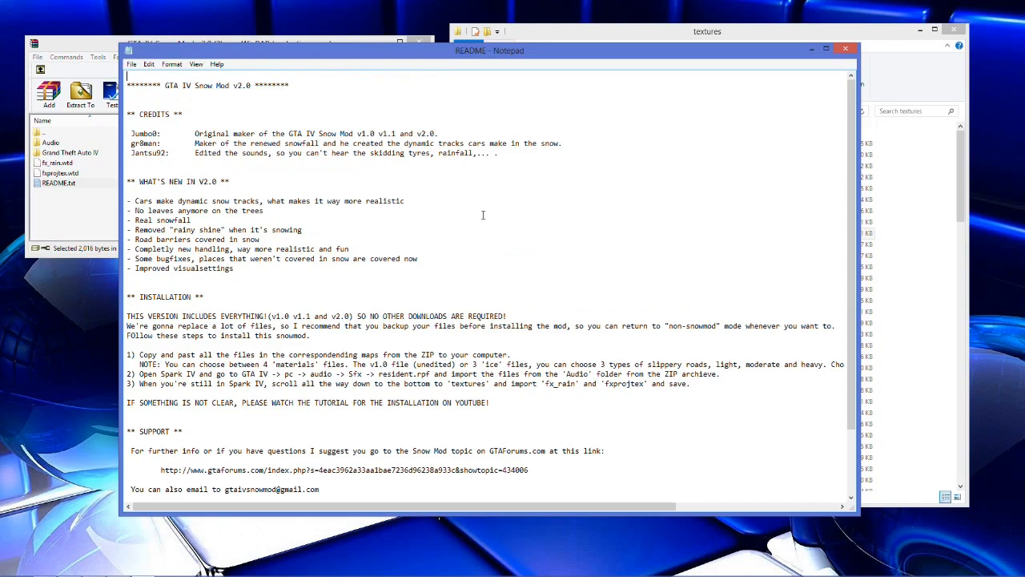
{"action": "left_click", "coordinate": [846, 49]}
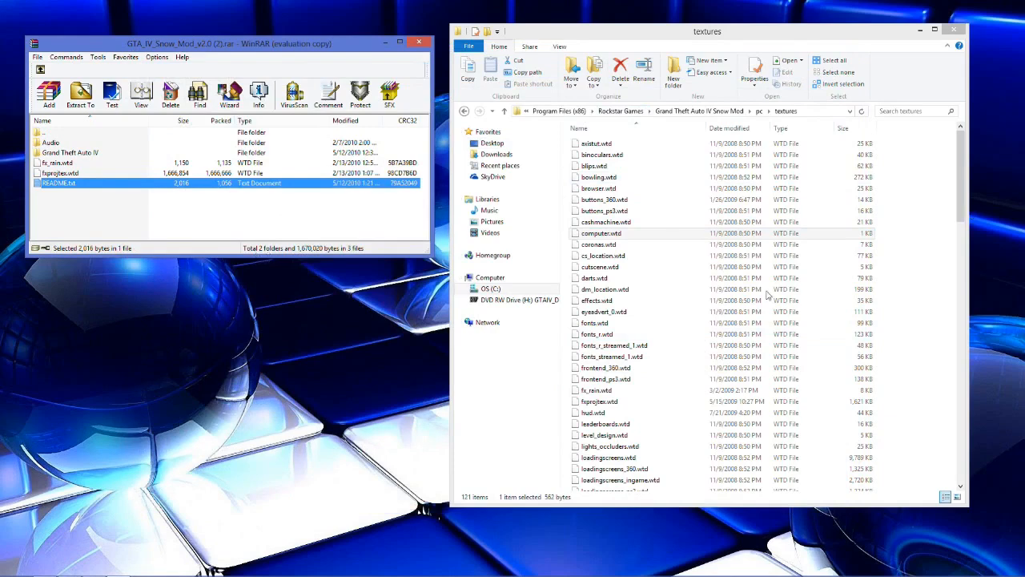
{"action": "left_click", "coordinate": [773, 221]}
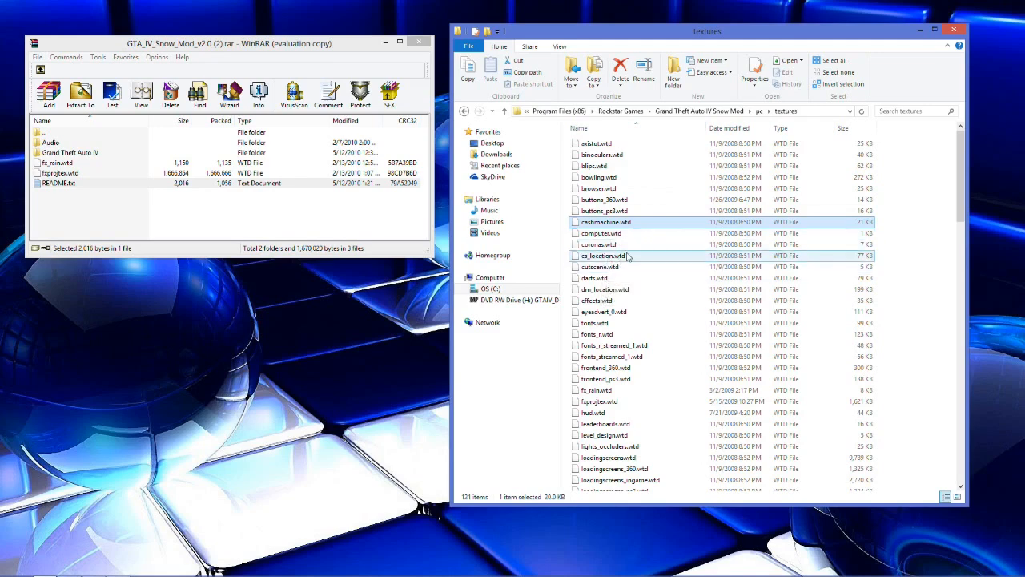
{"action": "scroll", "coordinate": [619, 250], "scroll_direction": "down", "scroll_amount": 1}
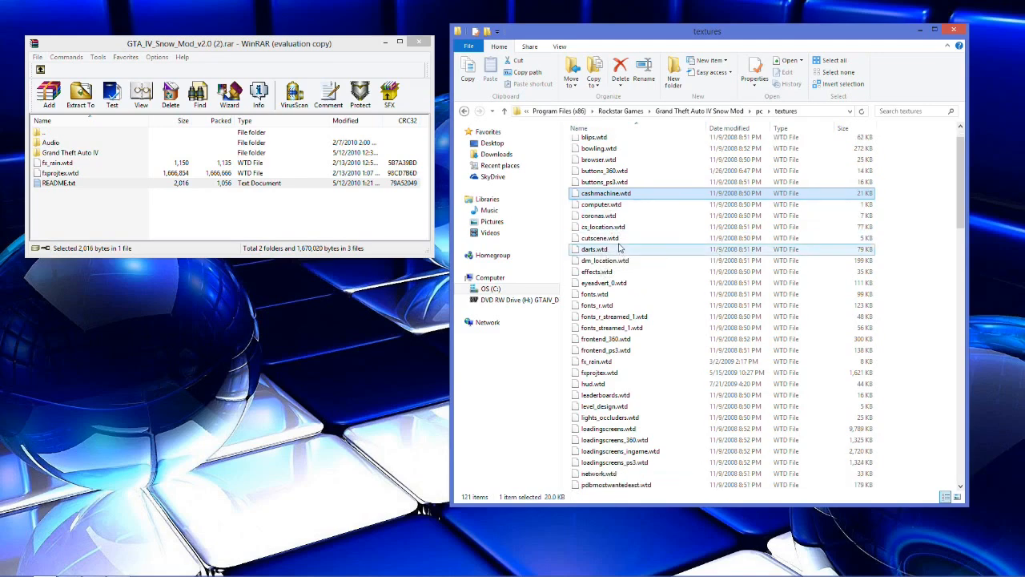
{"action": "scroll", "coordinate": [629, 248], "scroll_direction": "down", "scroll_amount": 1}
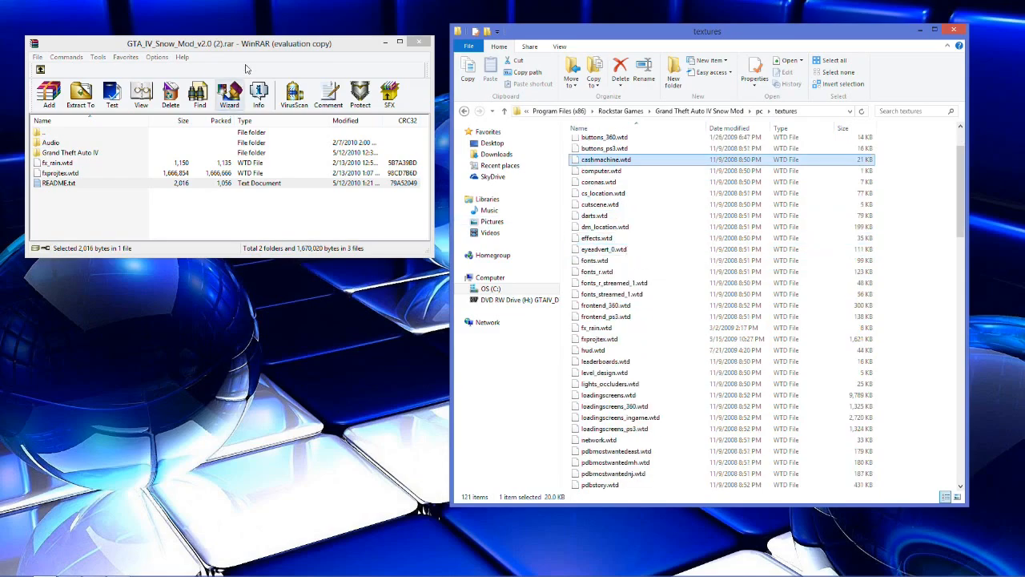